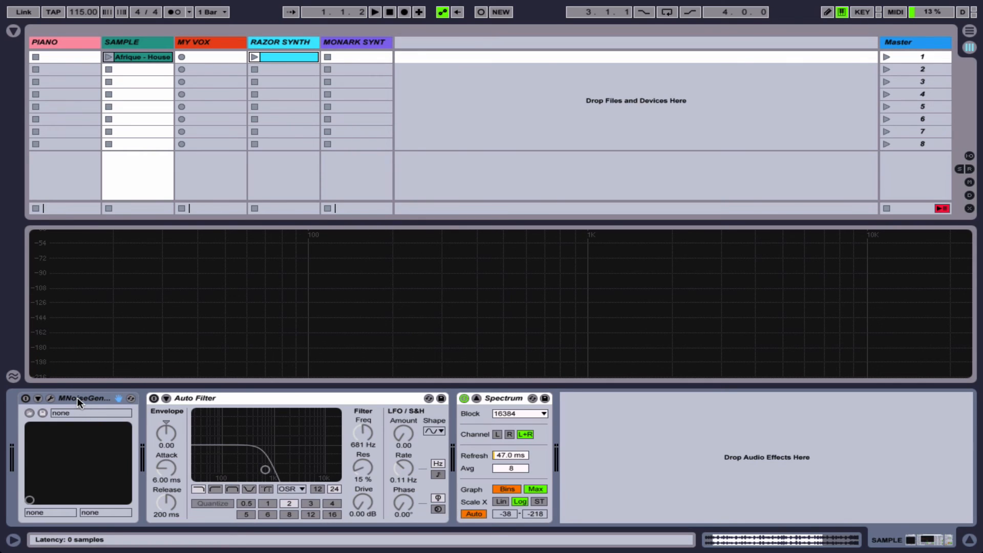
# Step: Enable Auto Filter, feed it the noise generator's signal, and lower the low-pass cutoff to about 548 Hz
pyautogui.click(26, 398)
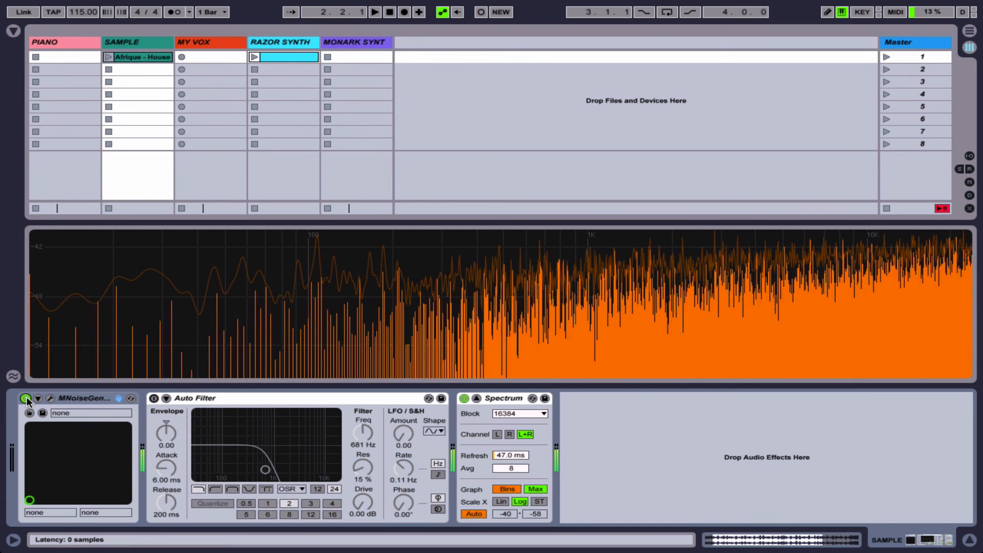
pyautogui.click(25, 398)
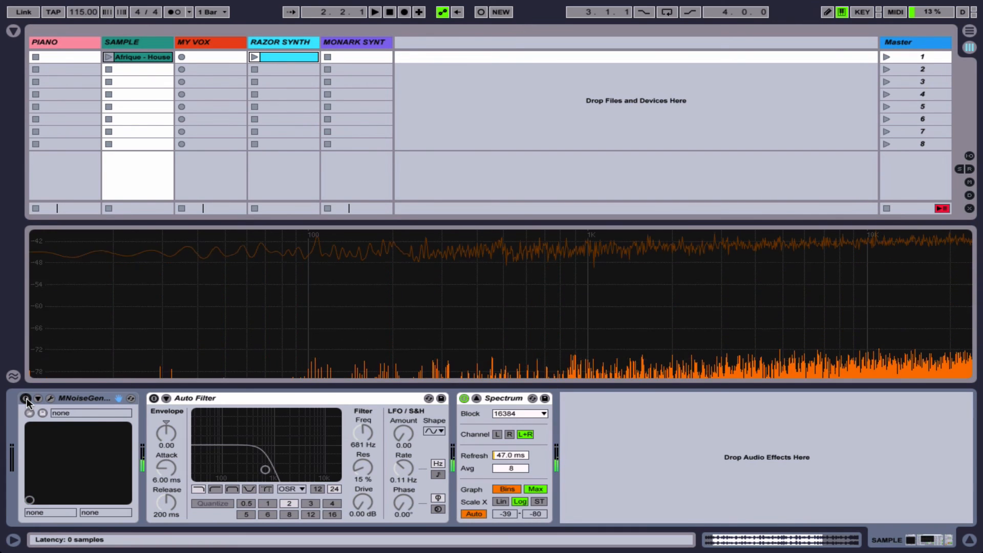
pyautogui.click(153, 398)
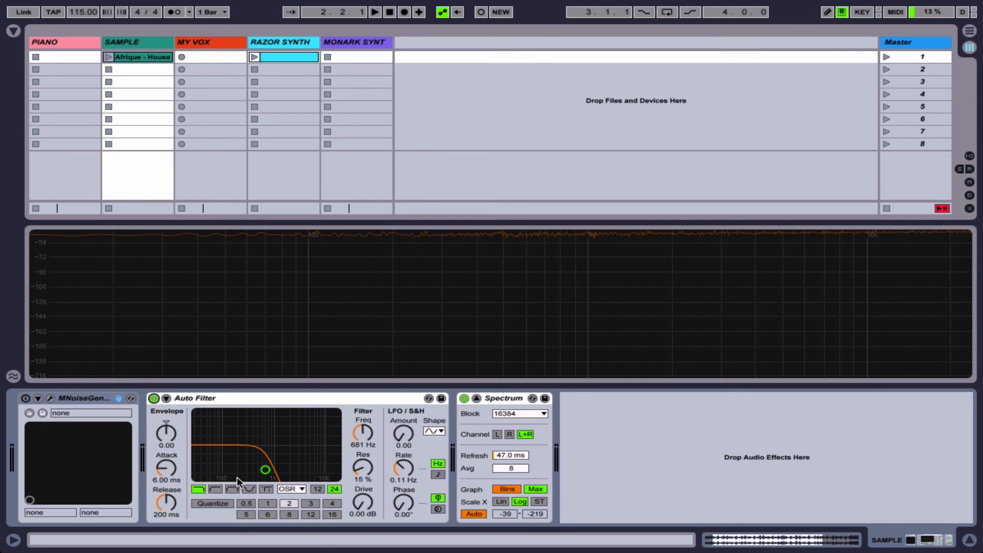
pyautogui.click(26, 398)
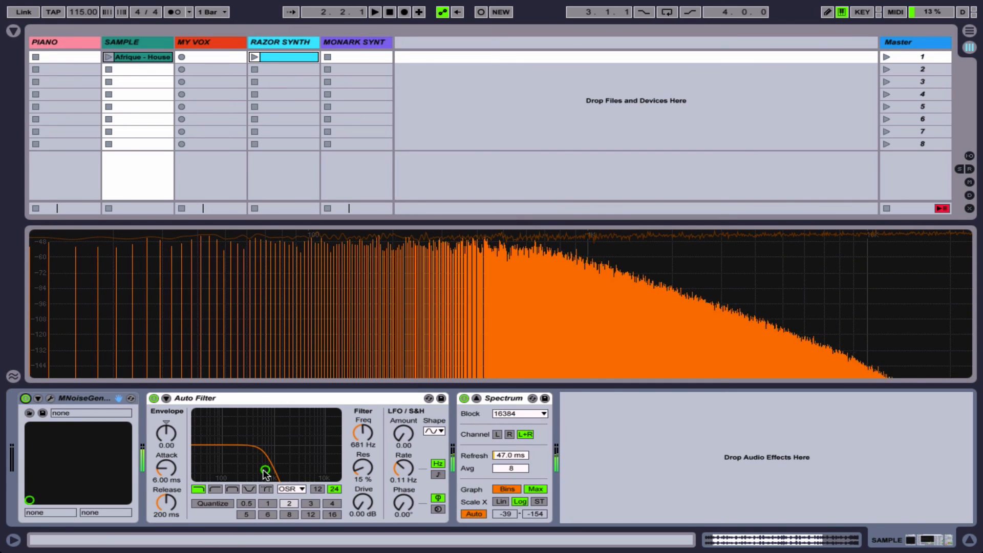
pyautogui.moveTo(265, 473); pyautogui.dragTo(261, 473)
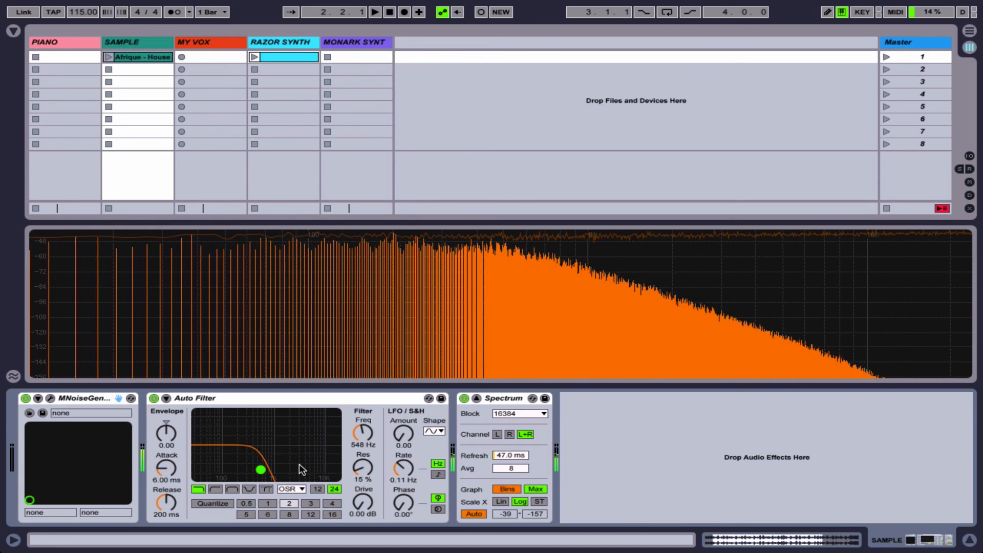
# Step: Compare the high-pass, band-pass, notch and morph filter types on the noise, leaving Morph at 0 lp/bp
pyautogui.click(215, 490)
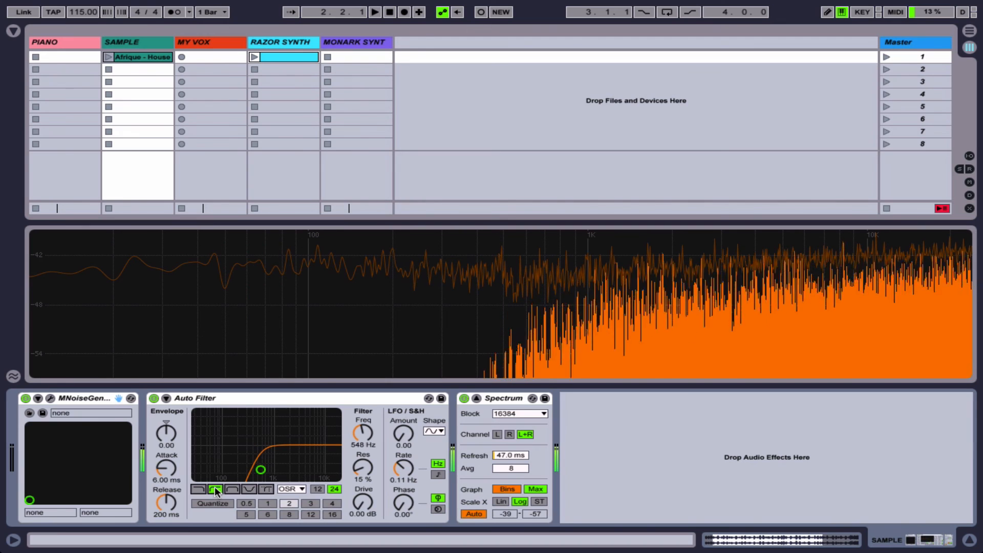
pyautogui.click(231, 489)
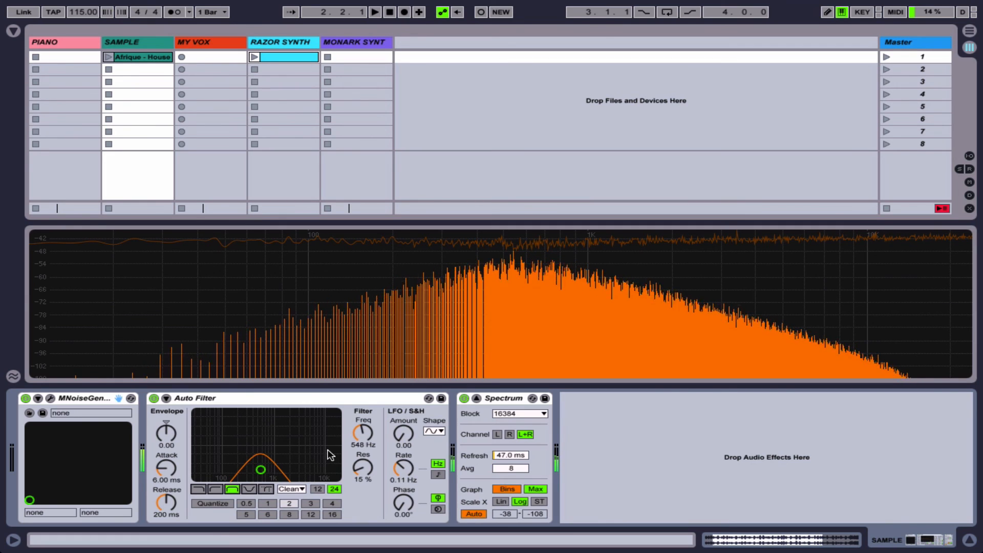
pyautogui.click(252, 488)
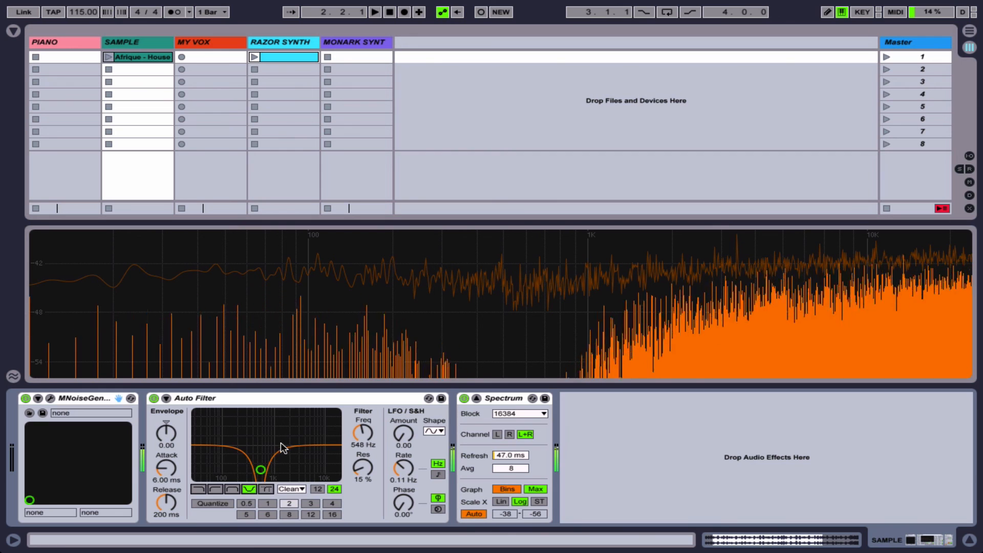
pyautogui.click(264, 488)
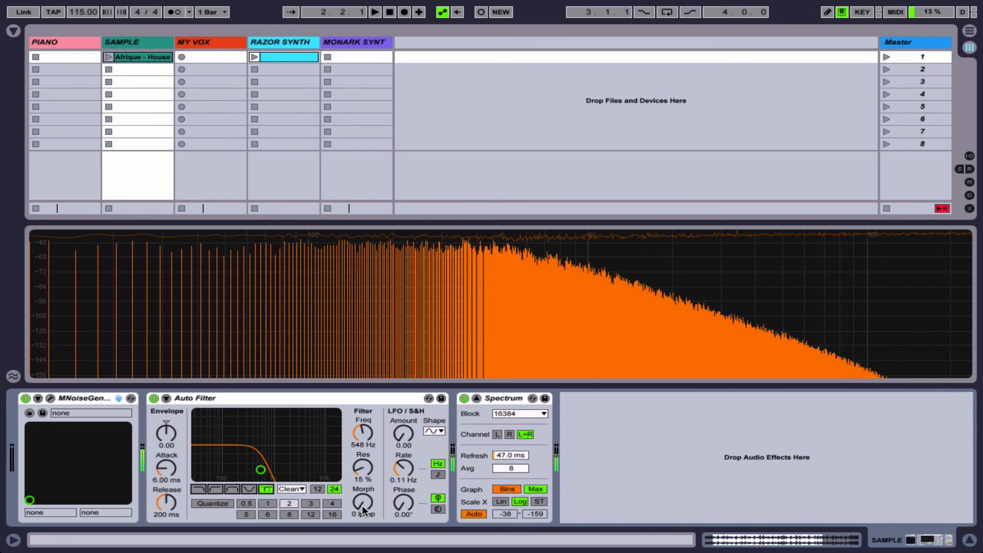
pyautogui.moveTo(362, 504)
pyautogui.mouseDown()
pyautogui.moveTo(361, 482)
pyautogui.moveTo(361, 504)
pyautogui.mouseUp()
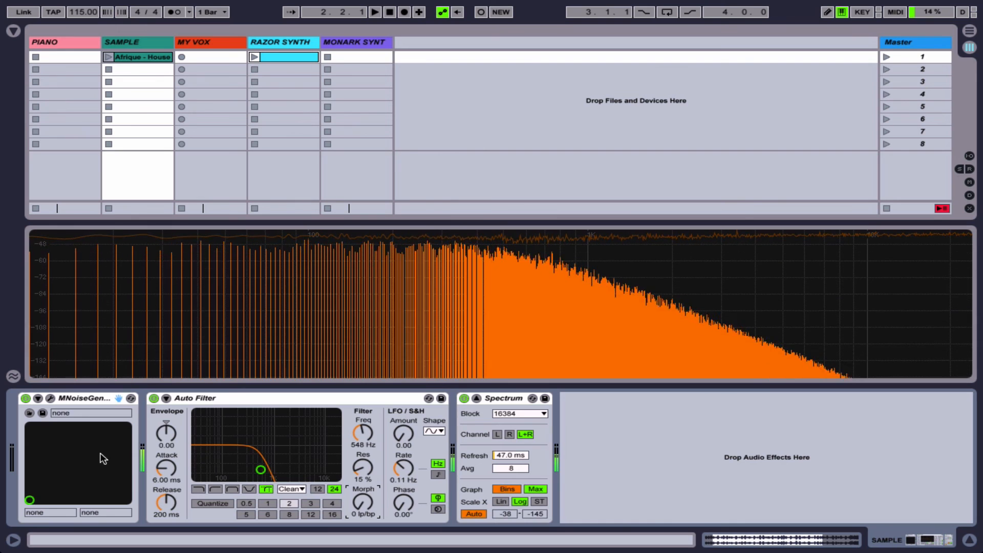
# Step: Pause the noise, select the Auto Filter device, and sweep its cutoff down to about 80 Hz with the noise running again
pyautogui.click(38, 398)
pyautogui.click(26, 398)
pyautogui.click(38, 399)
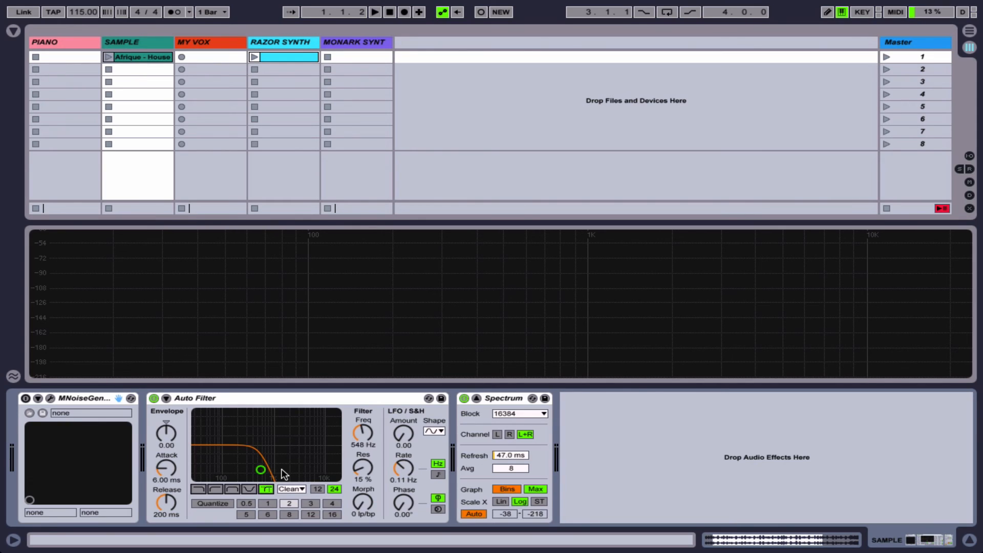
pyautogui.click(286, 398)
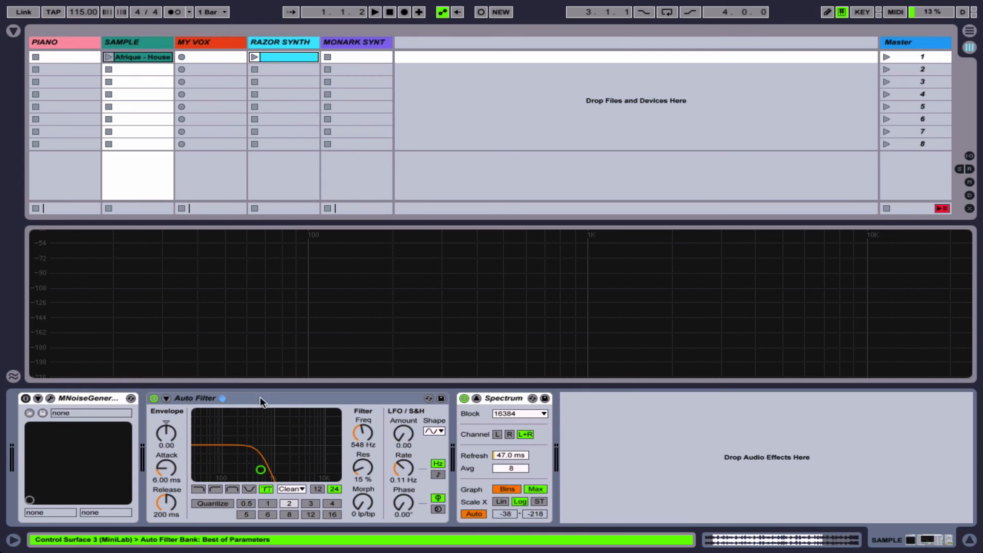
pyautogui.click(26, 397)
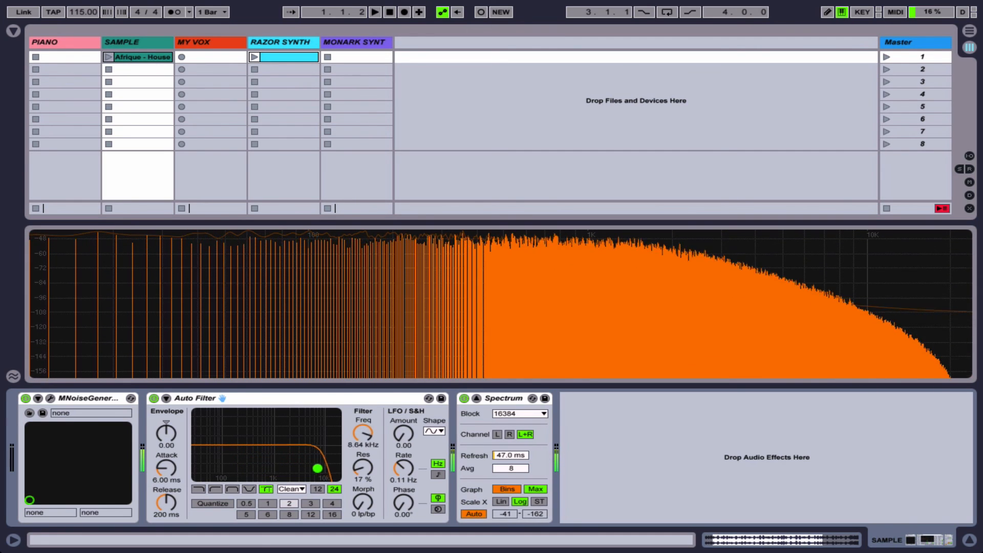
pyautogui.moveTo(312, 468); pyautogui.dragTo(221, 472)
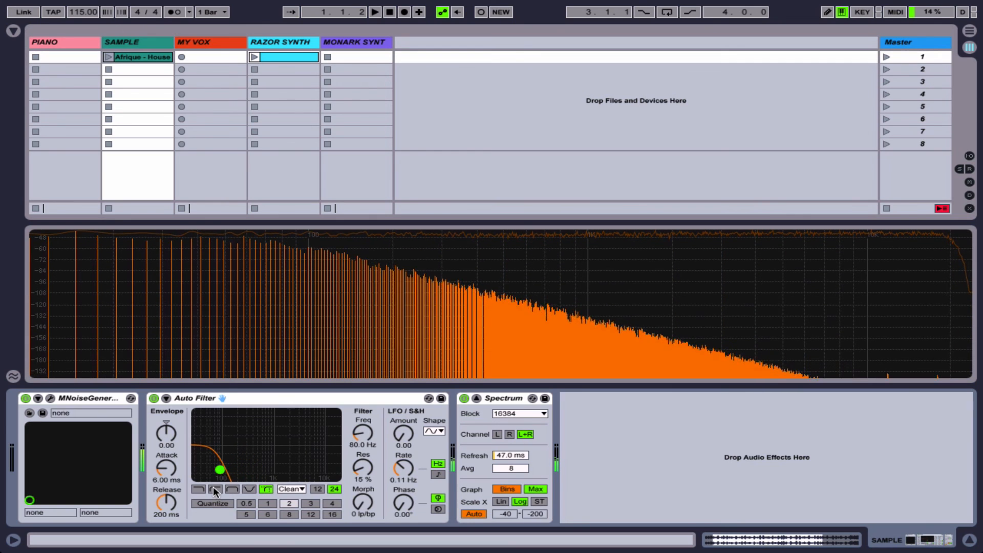
# Step: Try the high-pass type at about 55.6 Hz with 12% resonance, return the filter to low-pass, and switch the noise off
pyautogui.click(214, 488)
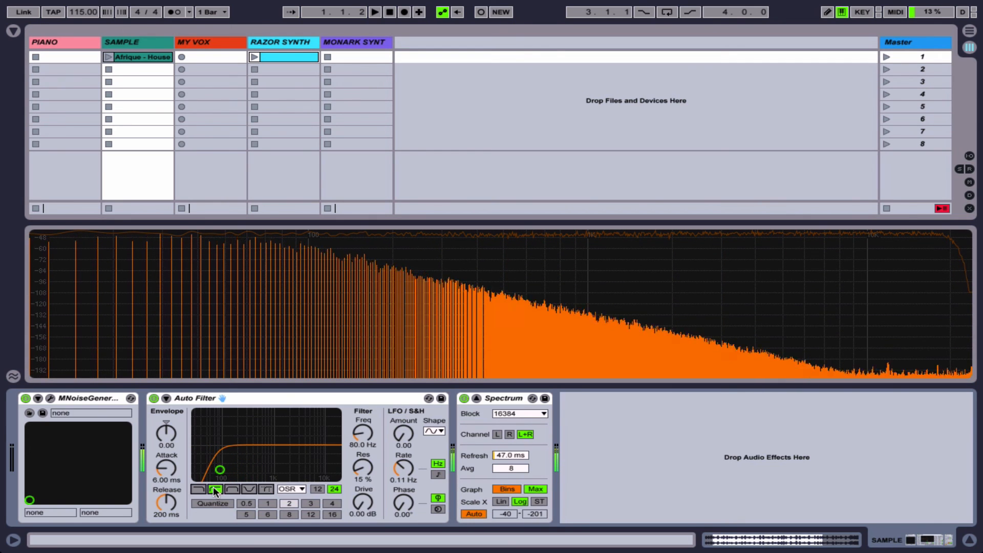
pyautogui.moveTo(228, 469)
pyautogui.mouseDown()
pyautogui.moveTo(333, 467)
pyautogui.moveTo(212, 470)
pyautogui.mouseUp()
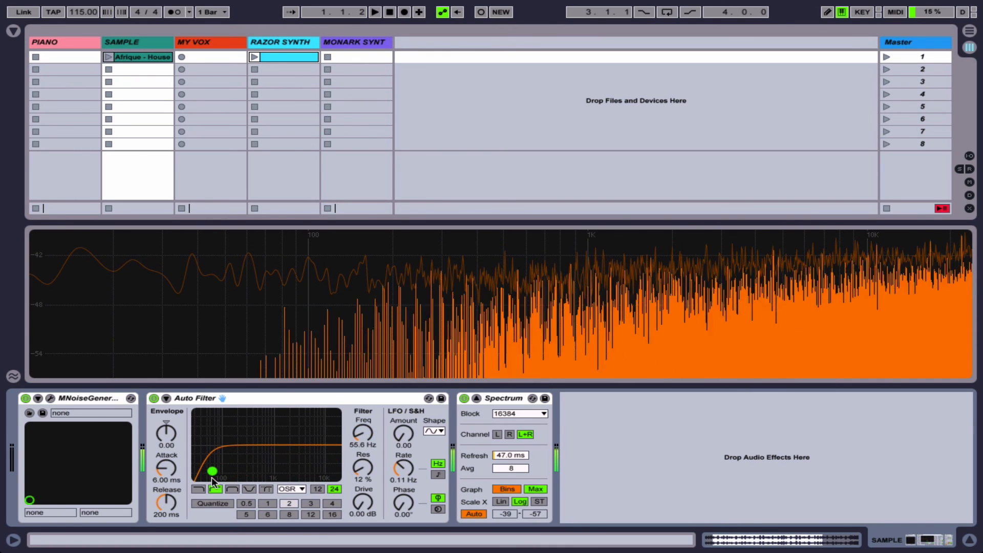
pyautogui.click(198, 490)
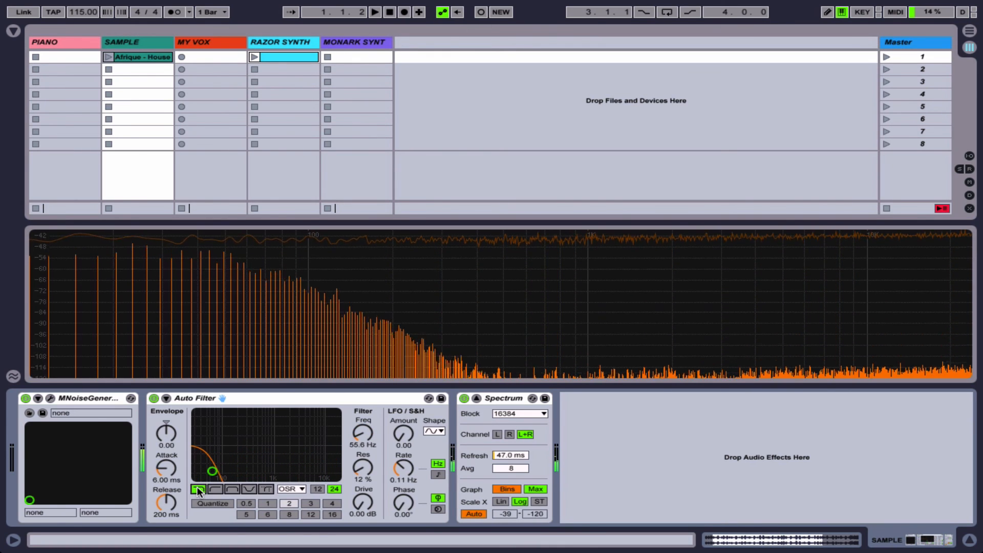
pyautogui.click(25, 399)
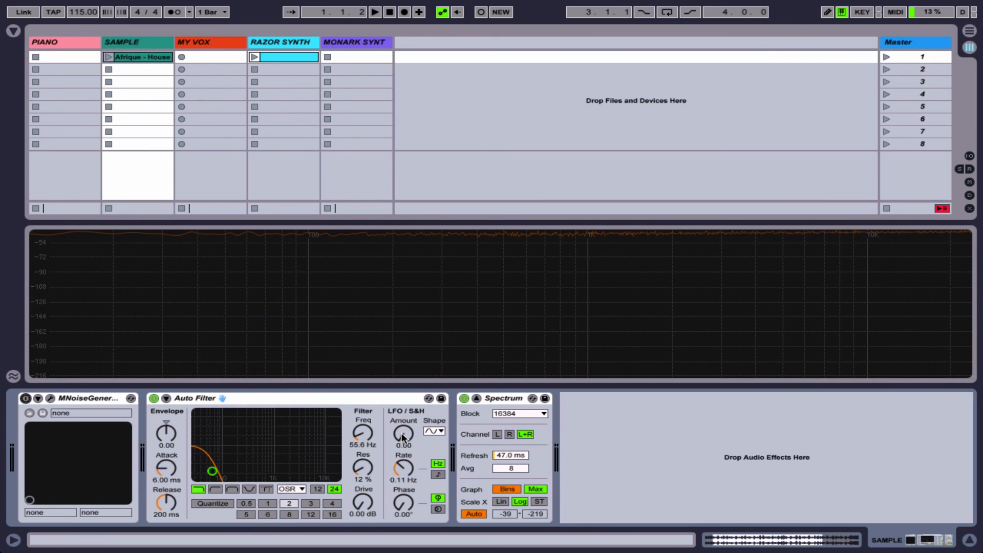
# Step: Raise Auto Filter's LFO amount to 30.0 and review the available LFO shapes, keeping the sine wave
pyautogui.moveTo(403, 434); pyautogui.dragTo(404, 419)
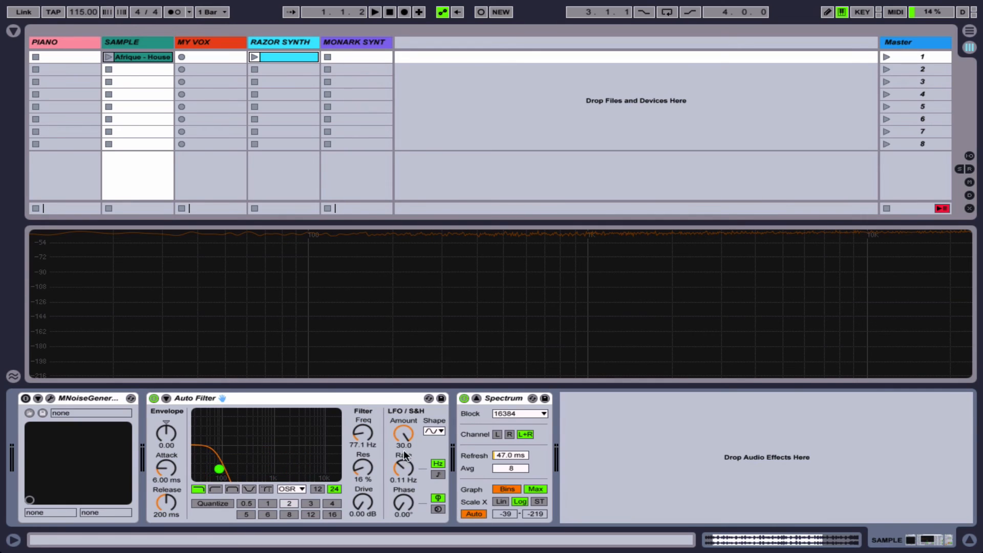
pyautogui.click(392, 435)
pyautogui.click(438, 429)
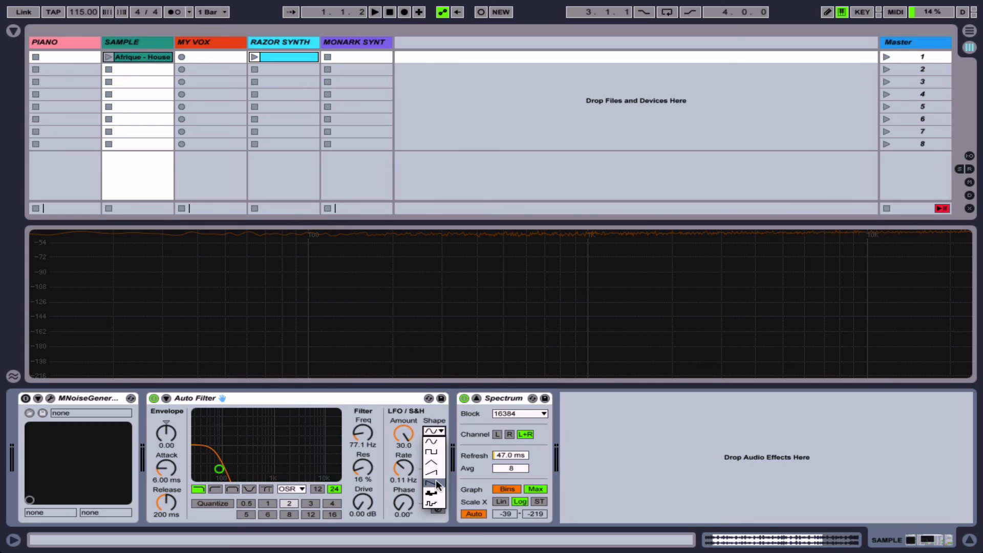
pyautogui.click(438, 437)
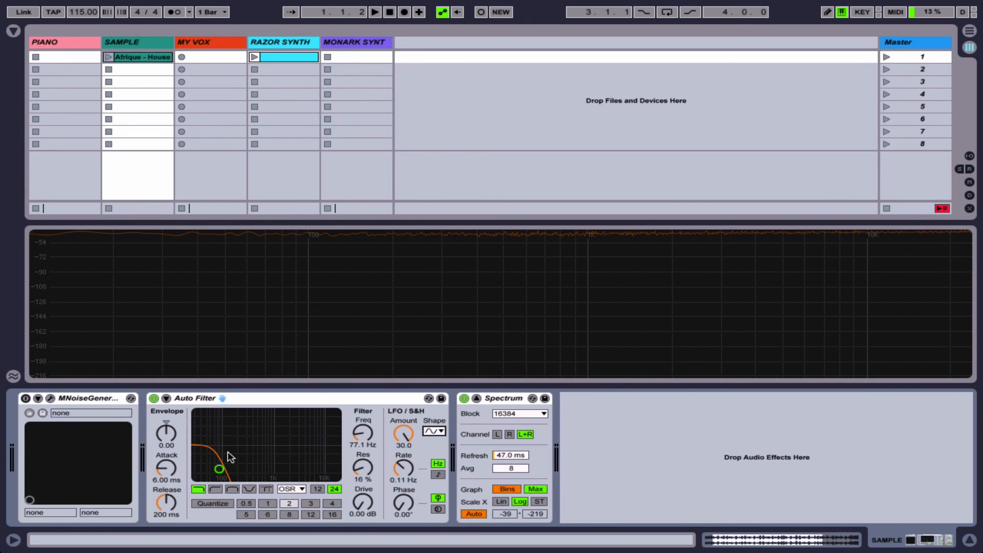
# Step: Lower the filter resonance to 9.3%, and audition the LFO amount going from 0.00 to 30.0 over the noise
pyautogui.moveTo(219, 468)
pyautogui.mouseDown()
pyautogui.moveTo(285, 468)
pyautogui.moveTo(219, 472)
pyautogui.mouseUp()
pyautogui.moveTo(397, 434); pyautogui.dragTo(397, 456)
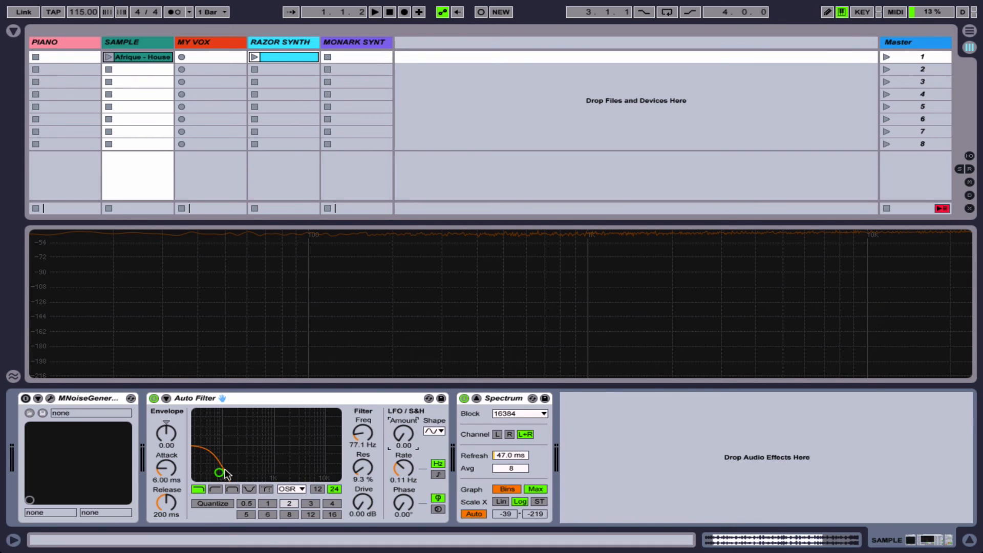
pyautogui.click(26, 399)
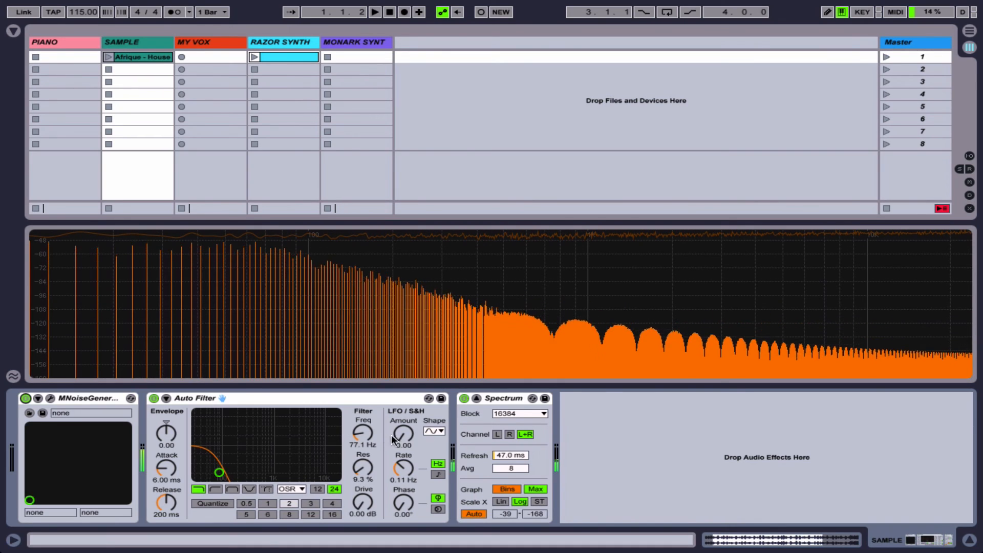
pyautogui.moveTo(399, 435); pyautogui.dragTo(399, 386)
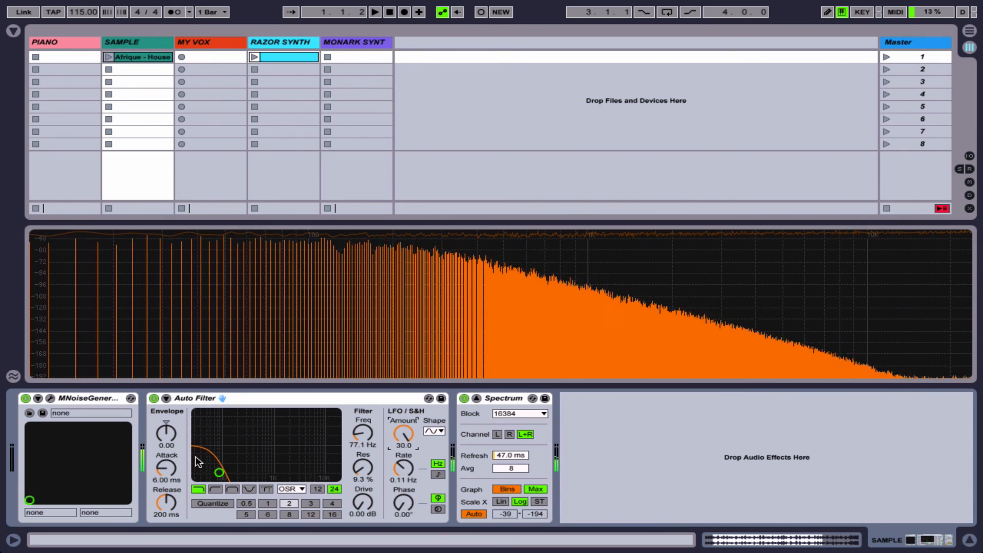
pyautogui.click(24, 399)
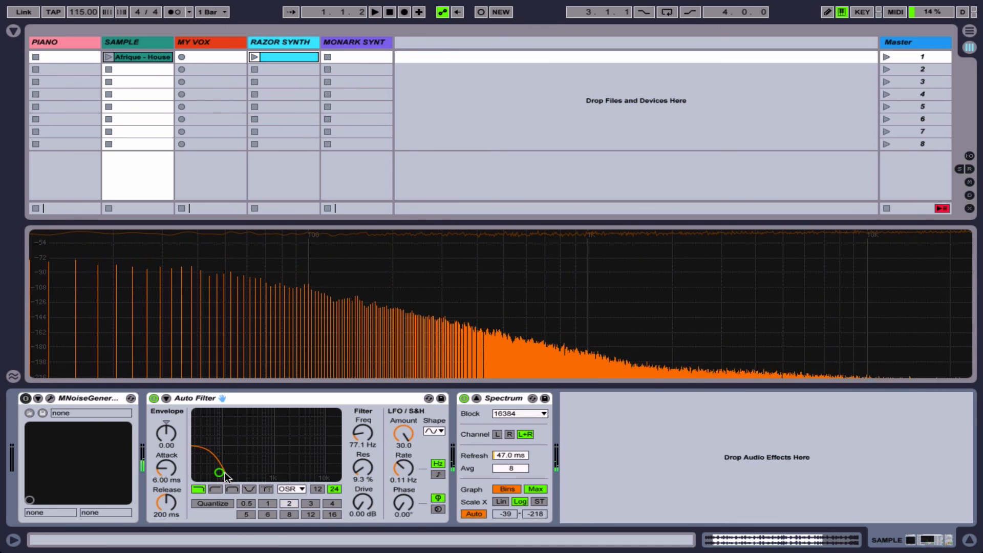
# Step: Set the filter cutoff to about 306 Hz with 13% resonance, and audition the LFO modulation on the noise
pyautogui.moveTo(220, 473); pyautogui.dragTo(248, 470)
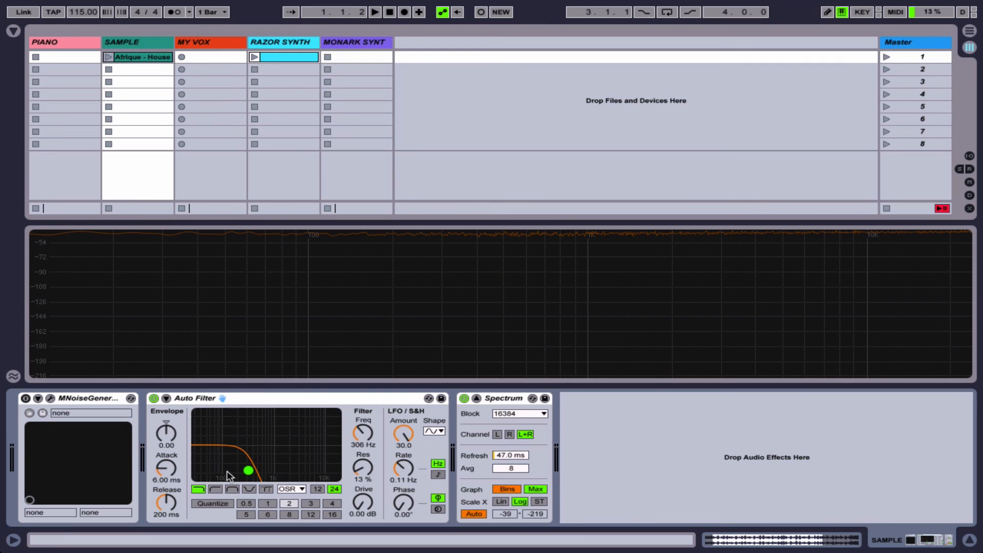
pyautogui.click(25, 398)
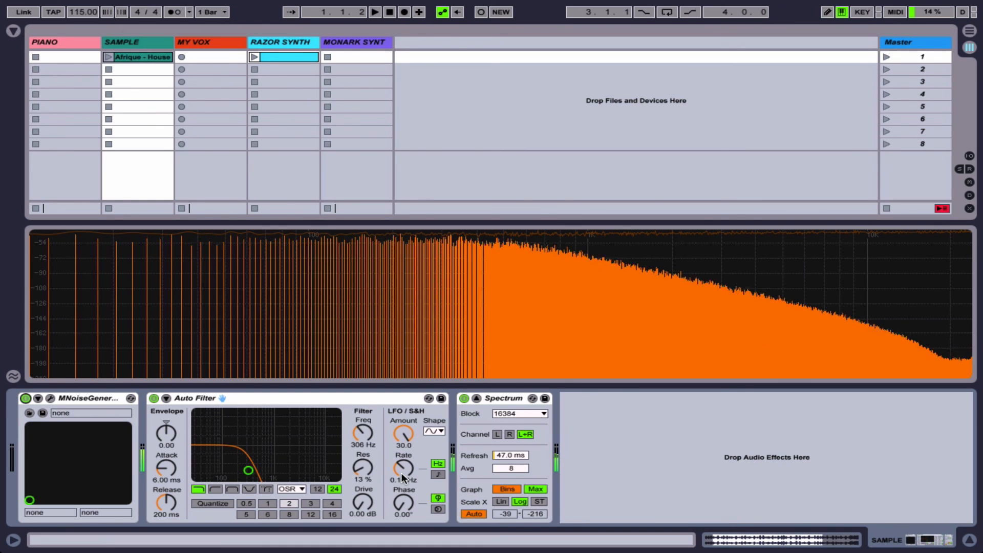
pyautogui.click(25, 399)
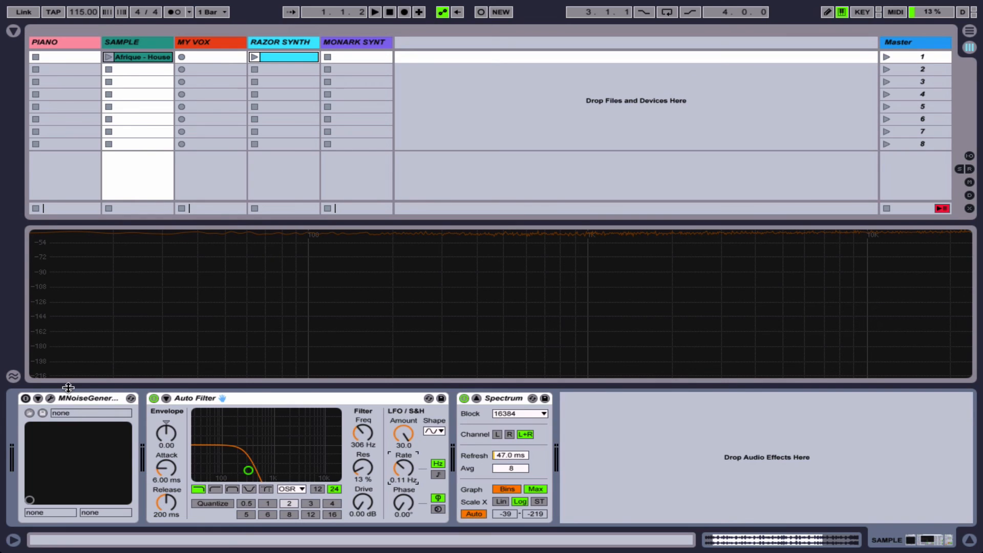
# Step: Raise the LFO rate to about 0.55 Hz while the noise plays, and switch the noise off
pyautogui.click(25, 398)
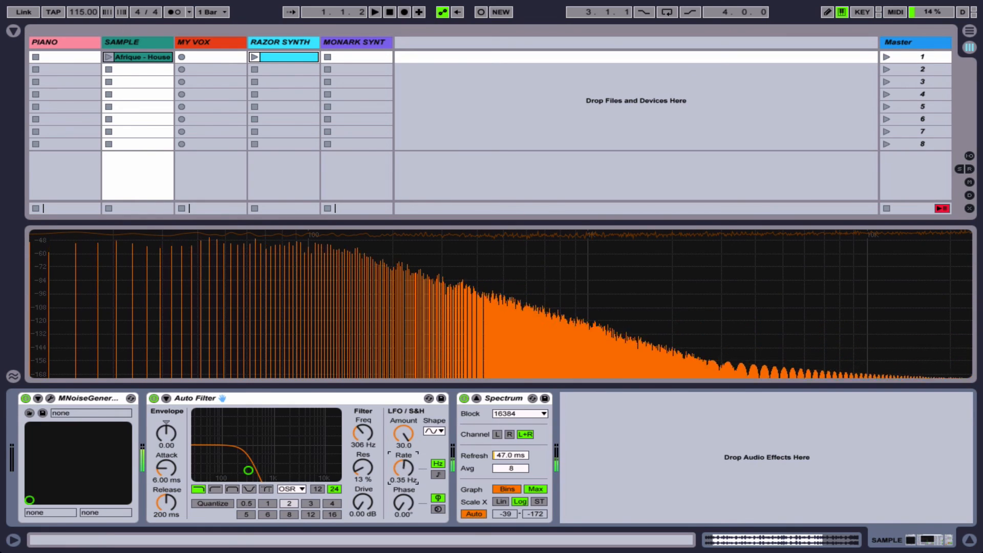
pyautogui.moveTo(416, 467)
pyautogui.mouseDown()
pyautogui.moveTo(415, 433)
pyautogui.moveTo(415, 463)
pyautogui.mouseUp()
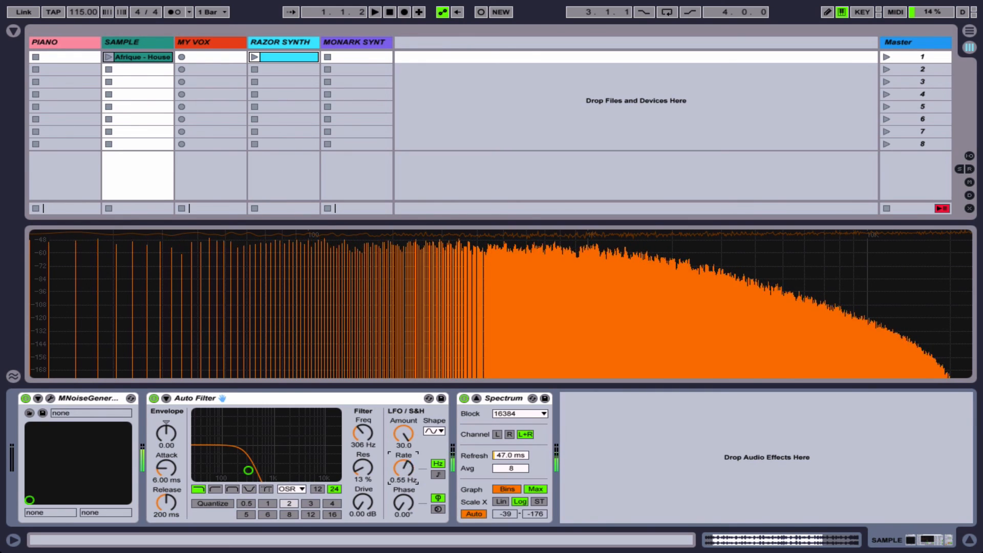
pyautogui.click(25, 398)
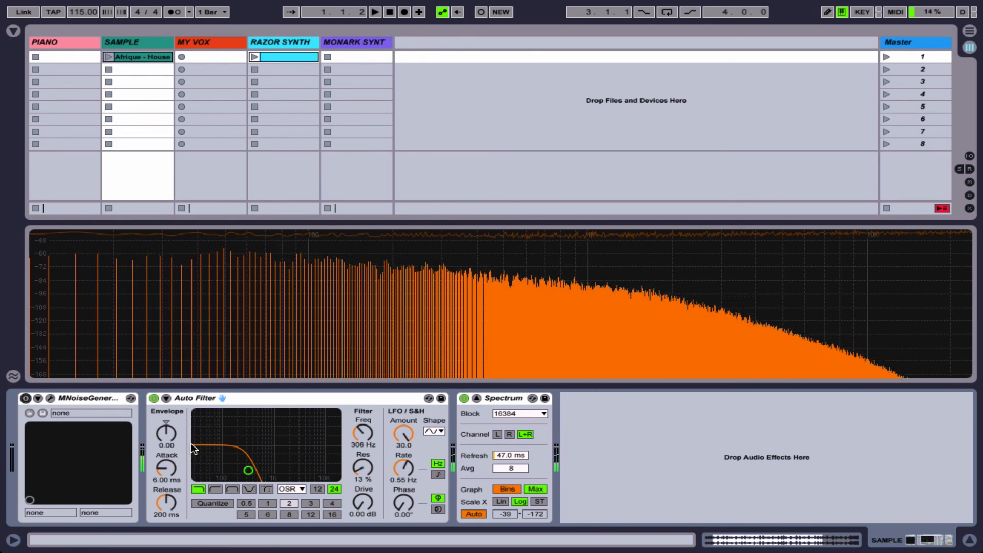
# Step: Sync the LFO rate to the song tempo at 1/16 and briefly play the modulated noise against the metronome
pyautogui.click(440, 474)
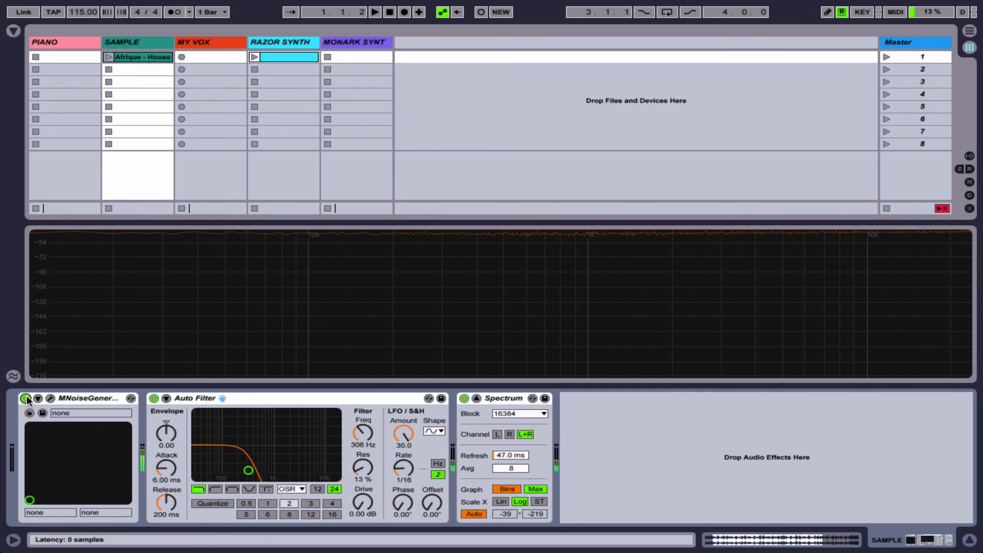
pyautogui.click(174, 12)
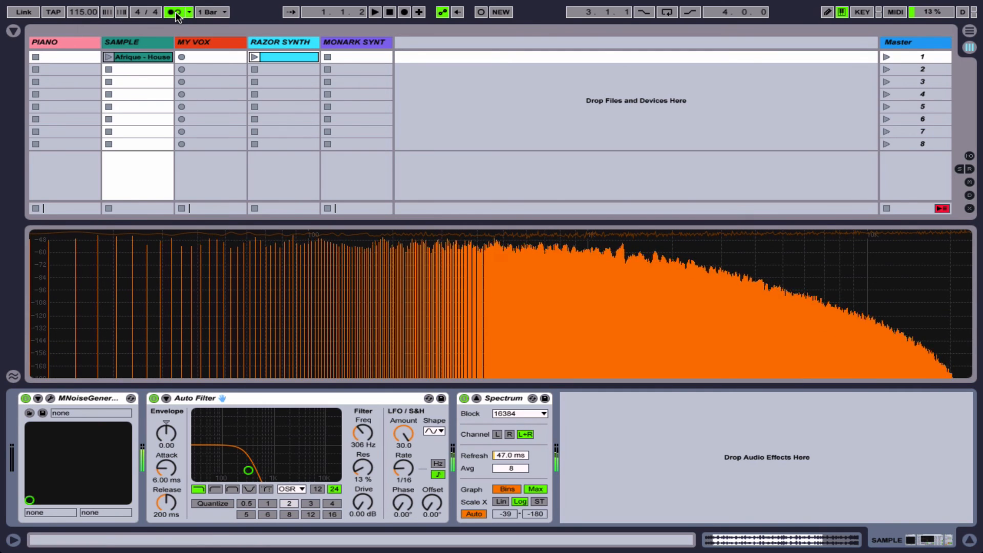
pyautogui.press('space')
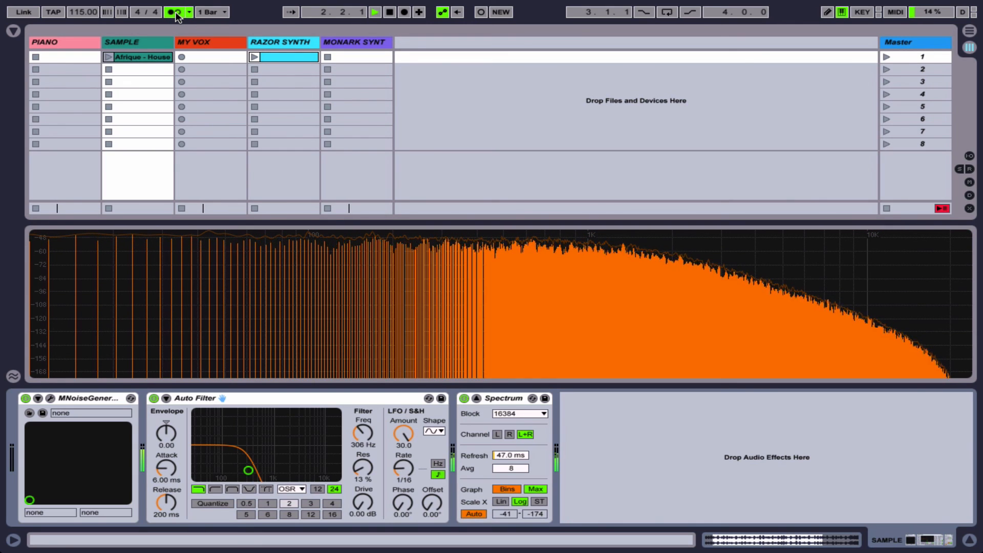
pyautogui.press('space')
pyautogui.click(176, 12)
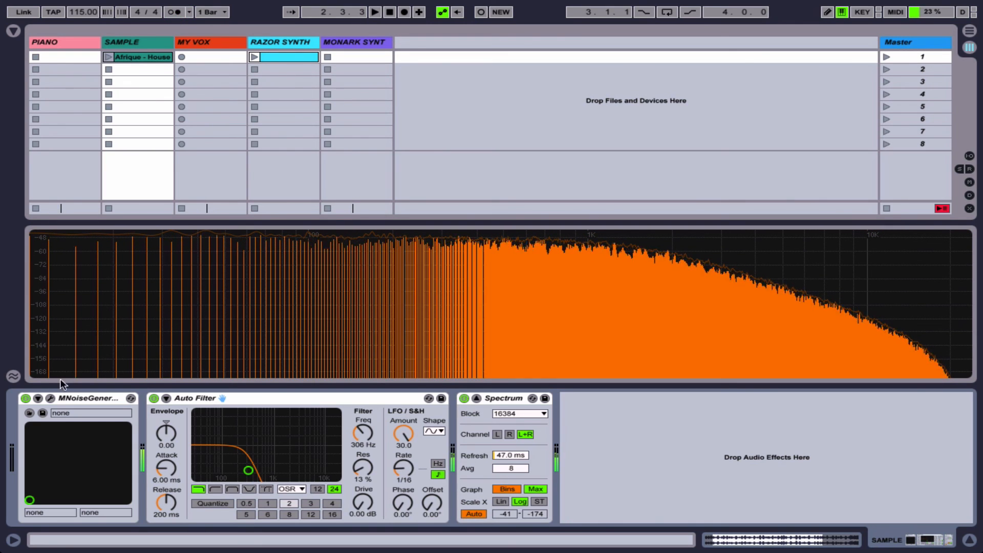
# Step: Switch off the noise generator, and briefly play the Razor Synth clip with its Auto Filter bypassed
pyautogui.click(25, 398)
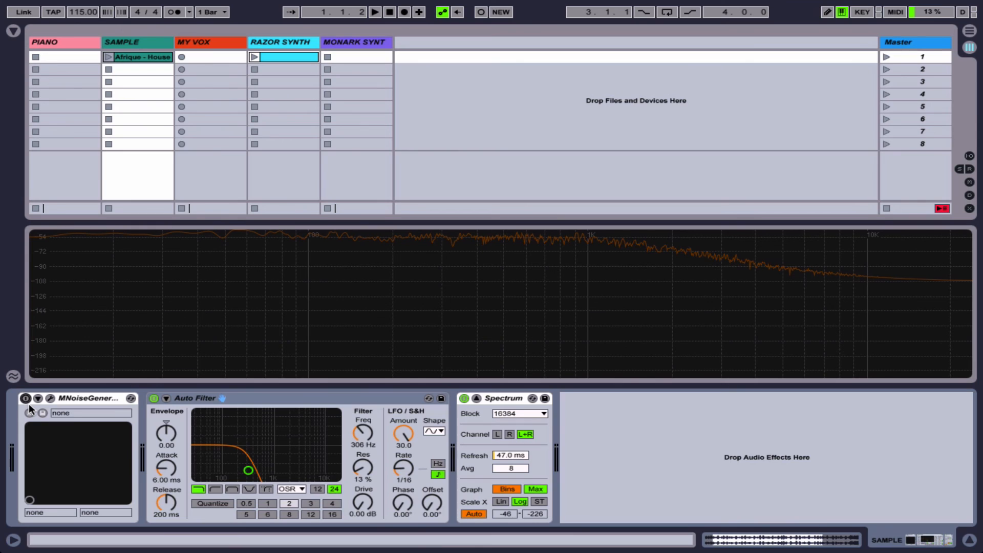
pyautogui.click(290, 57)
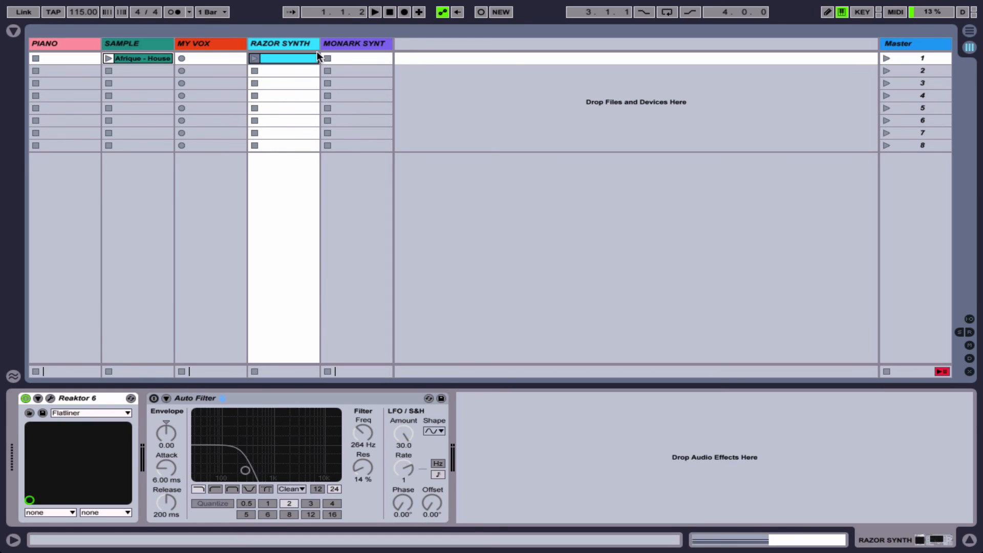
pyautogui.click(253, 59)
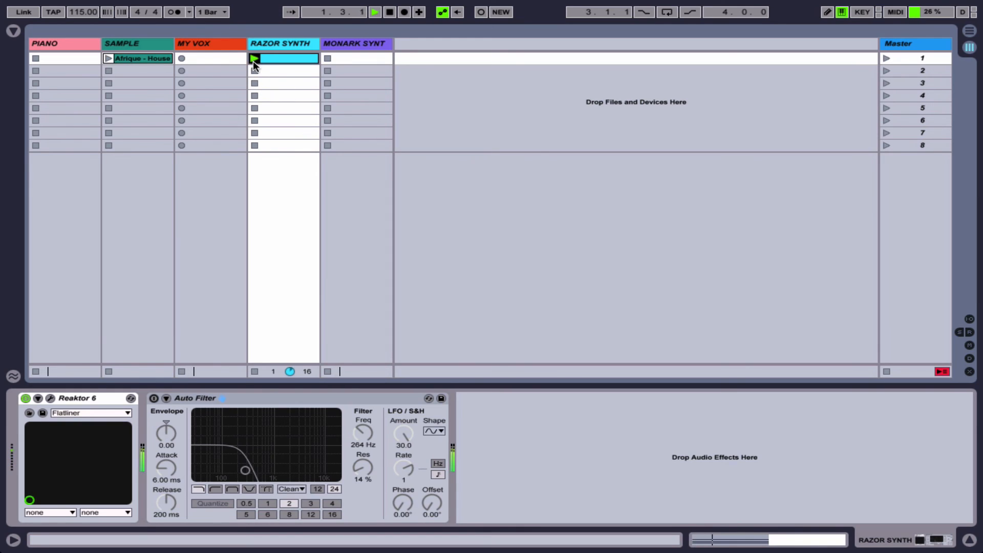
pyautogui.click(255, 70)
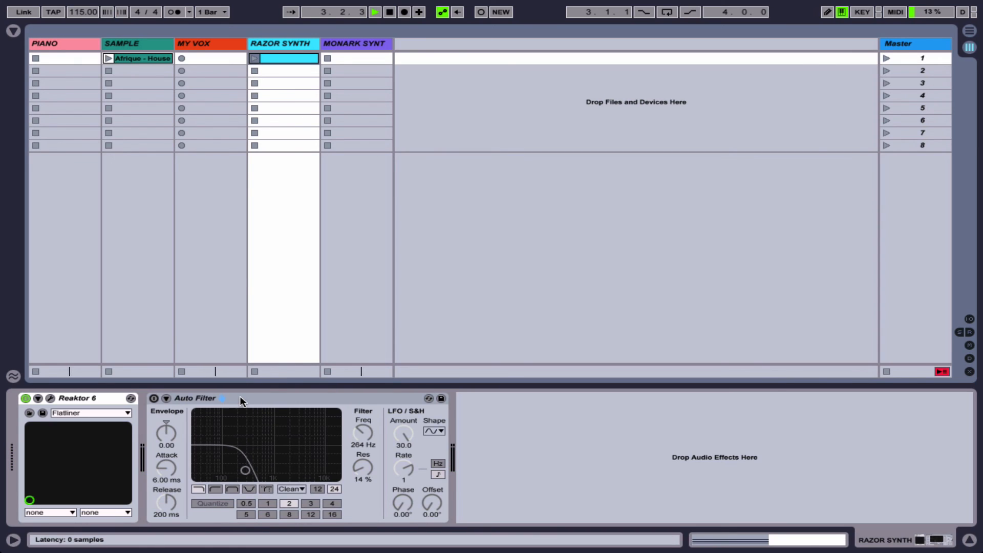
# Step: Enable Auto Filter on the Razor Synth track and play its clip through the LFO-modulated filter
pyautogui.click(153, 397)
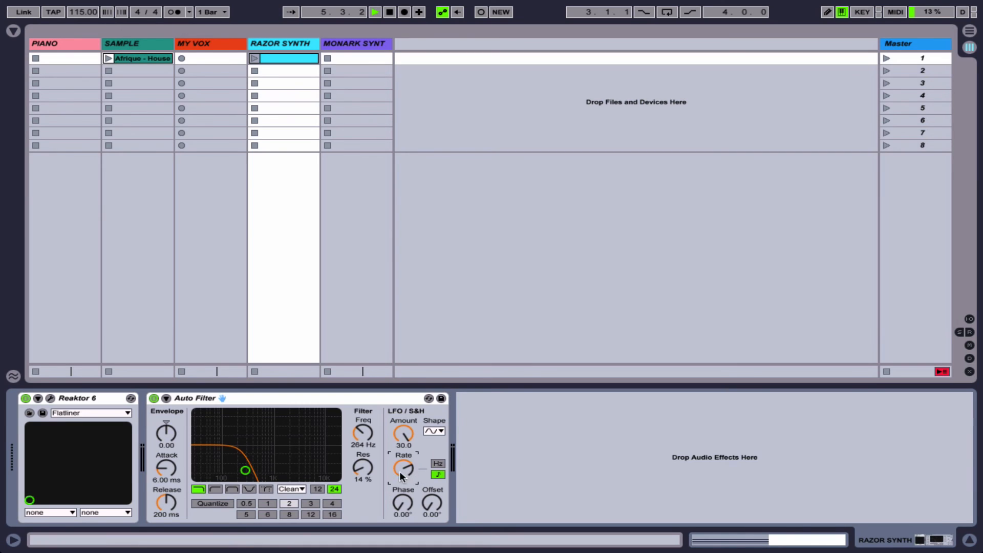
pyautogui.click(402, 439)
pyautogui.click(255, 57)
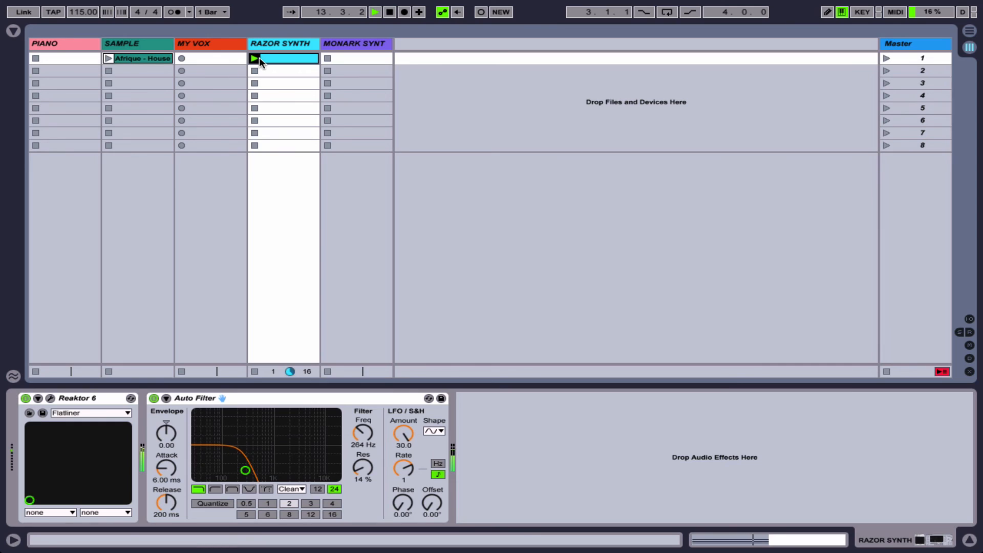
pyautogui.press('space')
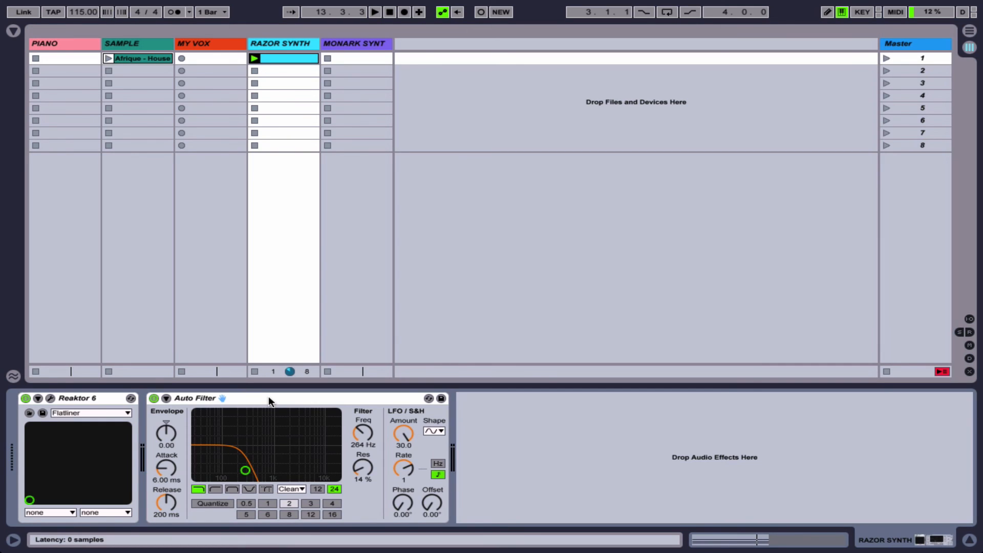
pyautogui.press('space')
# Step: Audition the square LFO shape and the falling sawtooth shape on the playing synth clip
pyautogui.click(436, 431)
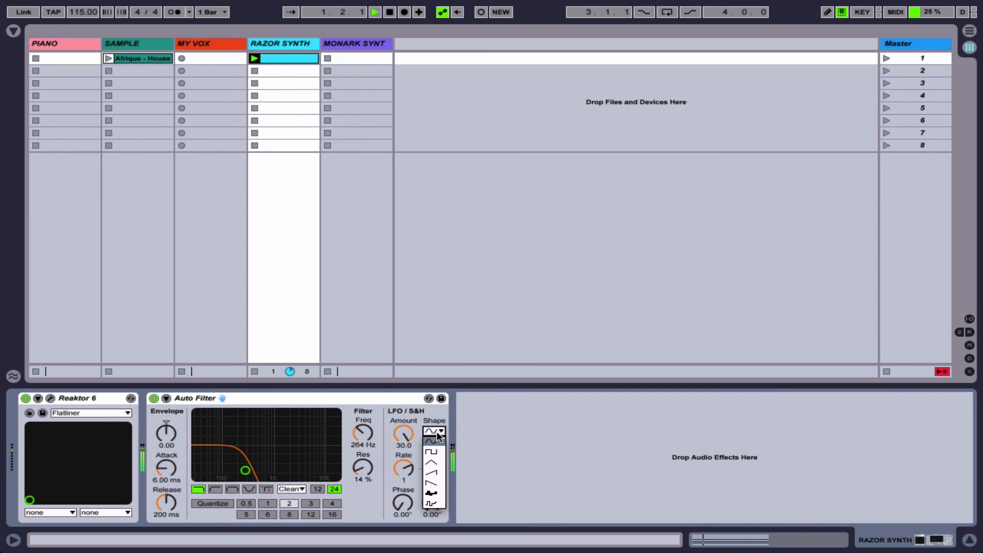
pyautogui.click(435, 454)
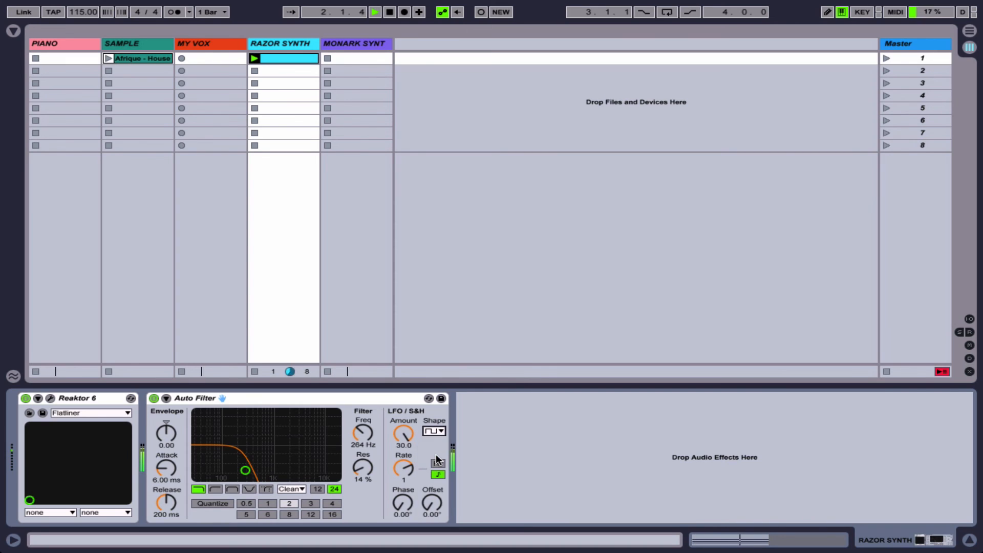
pyautogui.click(435, 433)
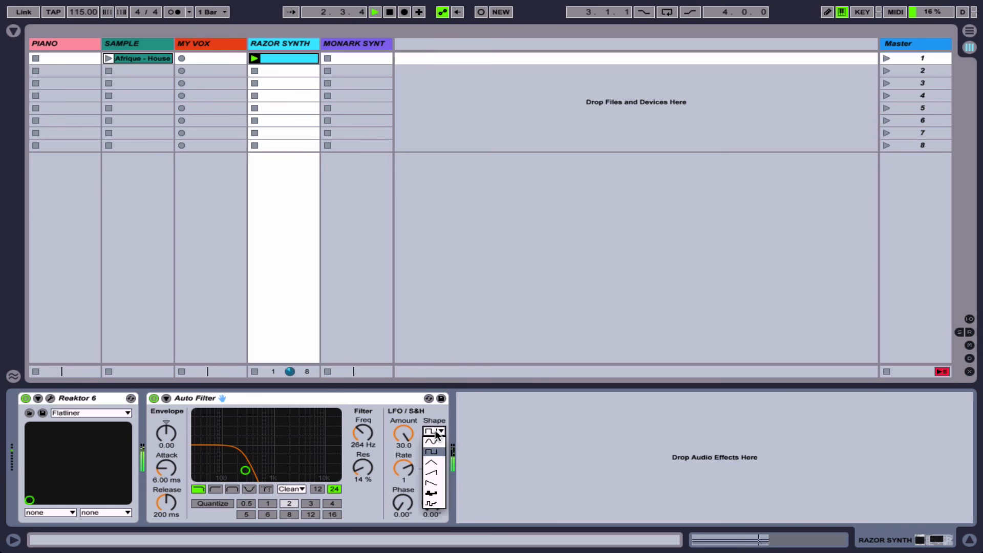
pyautogui.click(432, 482)
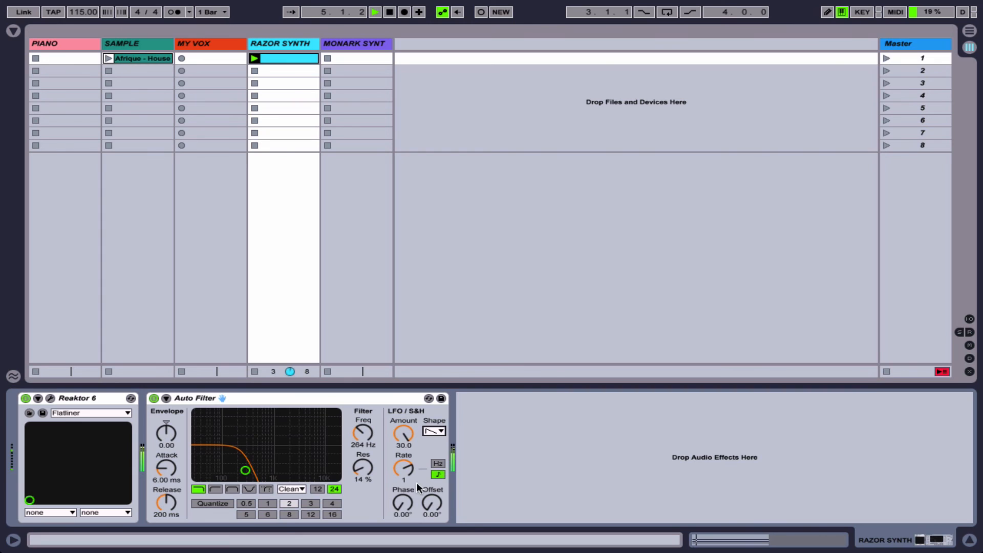
# Step: Set the synced LFO rate to 1/4 and return the LFO shape to sine
pyautogui.click(403, 499)
pyautogui.moveTo(403, 469); pyautogui.dragTo(403, 472)
pyautogui.press('Down')
pyautogui.press('Down')
pyautogui.press('Down')
pyautogui.click(440, 431)
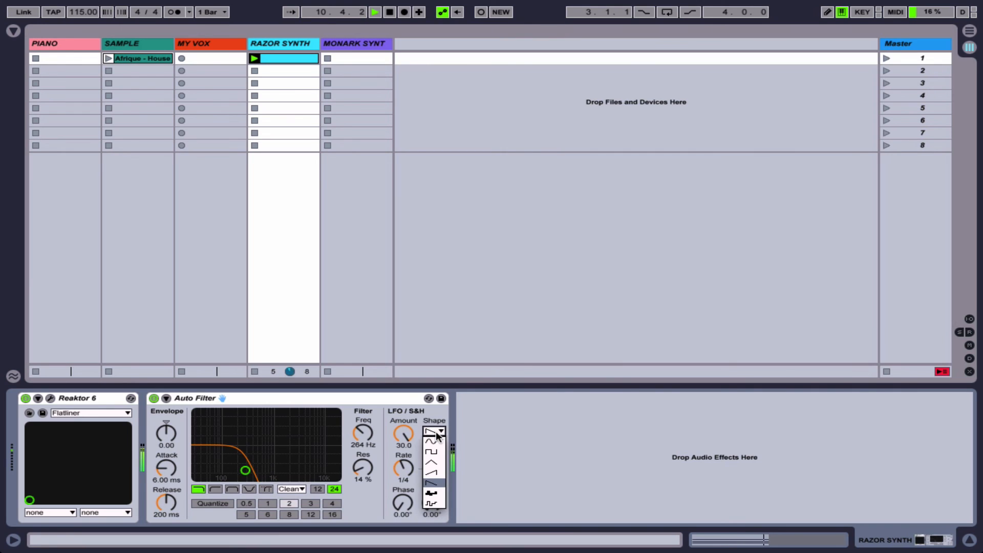
pyautogui.click(432, 442)
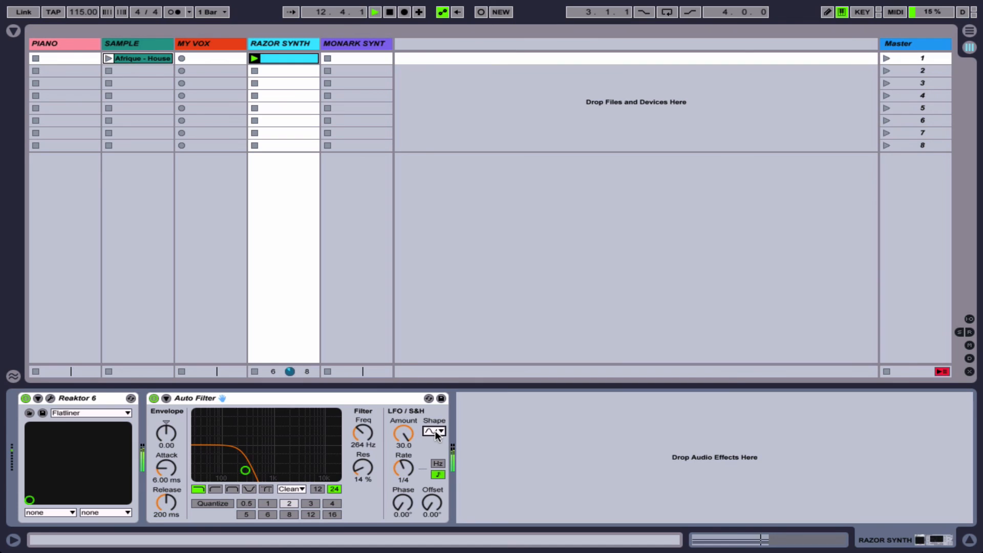
# Step: Audition changes to the LFO phase on the Razor Synth clip, setting it to about 37.1°
pyautogui.press('space')
pyautogui.click(402, 501)
pyautogui.press('space')
pyautogui.moveTo(403, 503); pyautogui.dragTo(403, 527)
# Step: Audition changes to the LFO offset while the Razor Synth clip plays
pyautogui.click(431, 505)
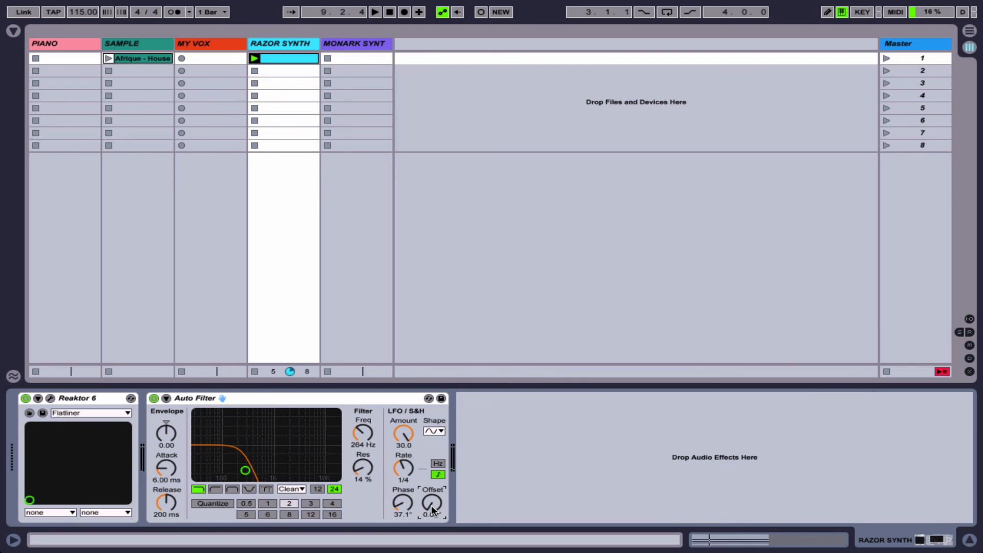
pyautogui.moveTo(428, 508); pyautogui.dragTo(429, 510)
pyautogui.press('space')
pyautogui.moveTo(431, 499); pyautogui.dragTo(431, 532)
# Step: Set the LFO amount to 0.00 in the Sample track's Auto Filter
pyautogui.click(139, 57)
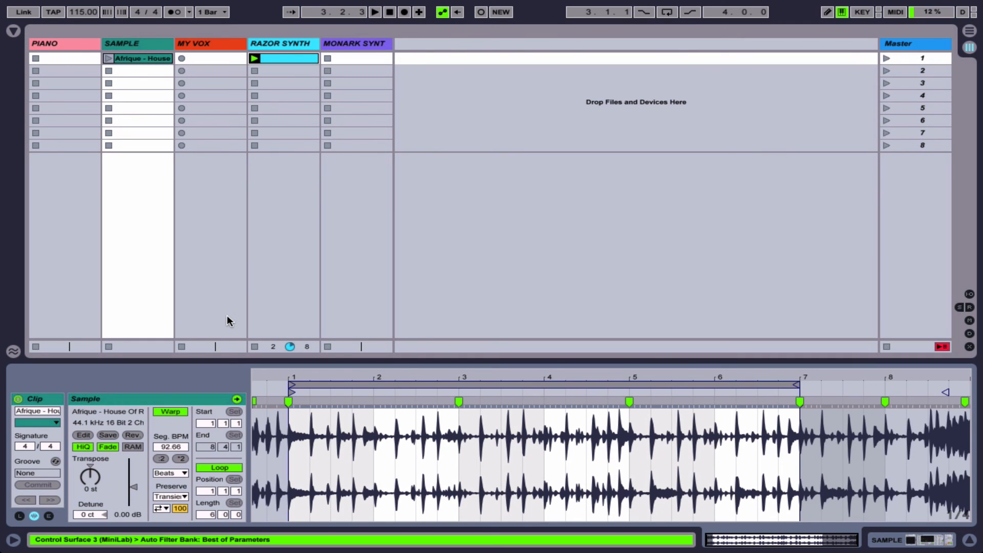
pyautogui.hotkey('shift', 'Tab')
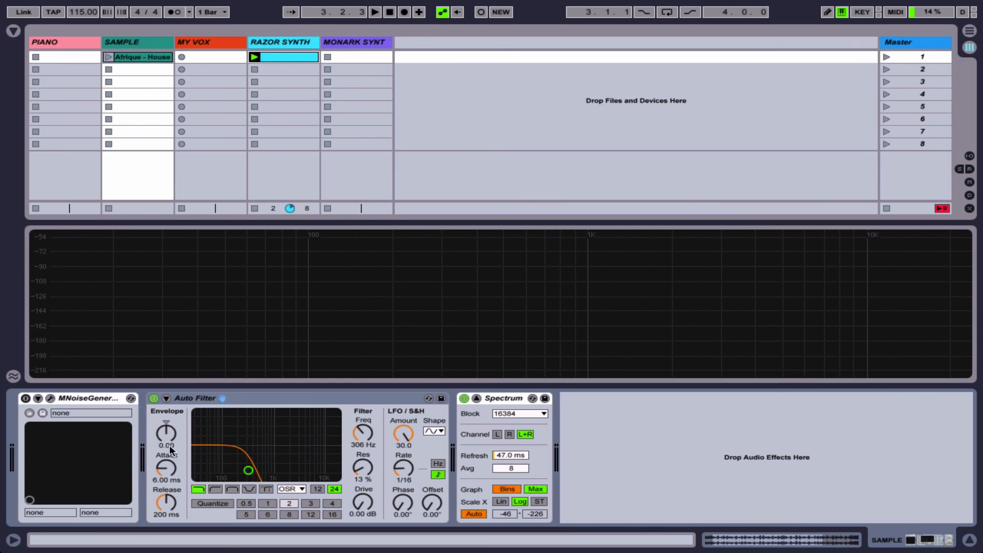
pyautogui.moveTo(407, 431); pyautogui.dragTo(409, 432)
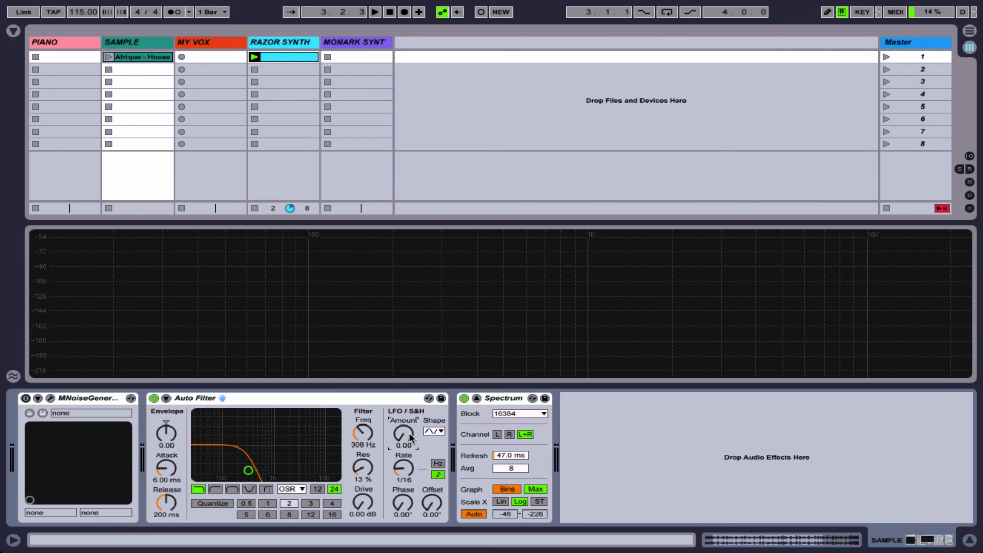
pyautogui.click(170, 434)
# Step: Inspect the Sample clip's waveform up close, and set the filter envelope to 121 with 2.47 ms attack and 0.10 ms release
pyautogui.doubleClick(136, 59)
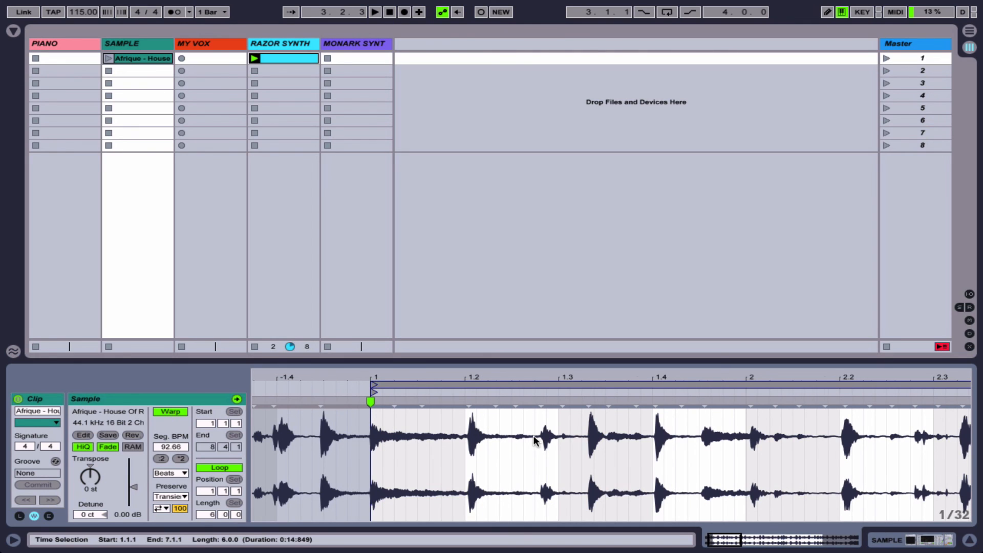
pyautogui.hscroll(3, 533, 439)
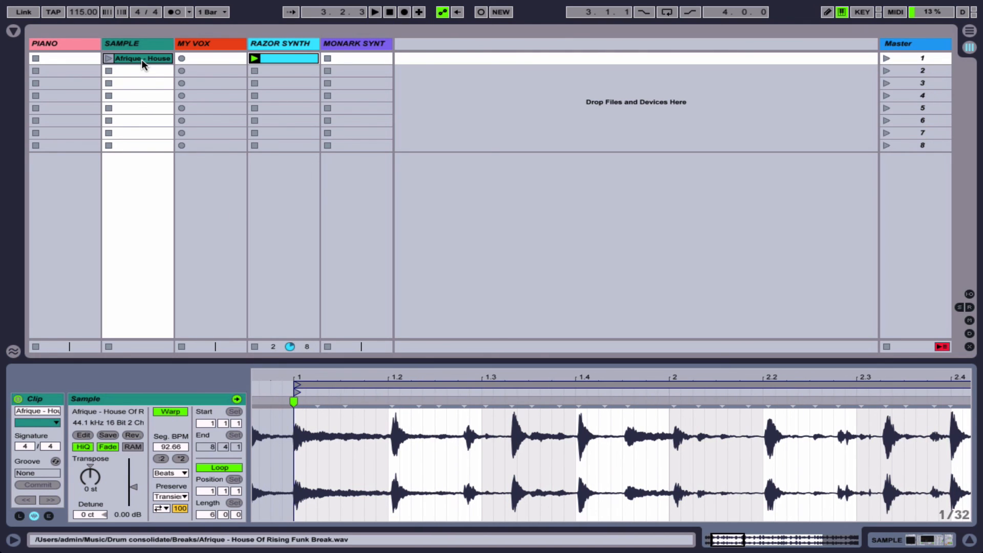
pyautogui.hotkey('shift', 'Tab')
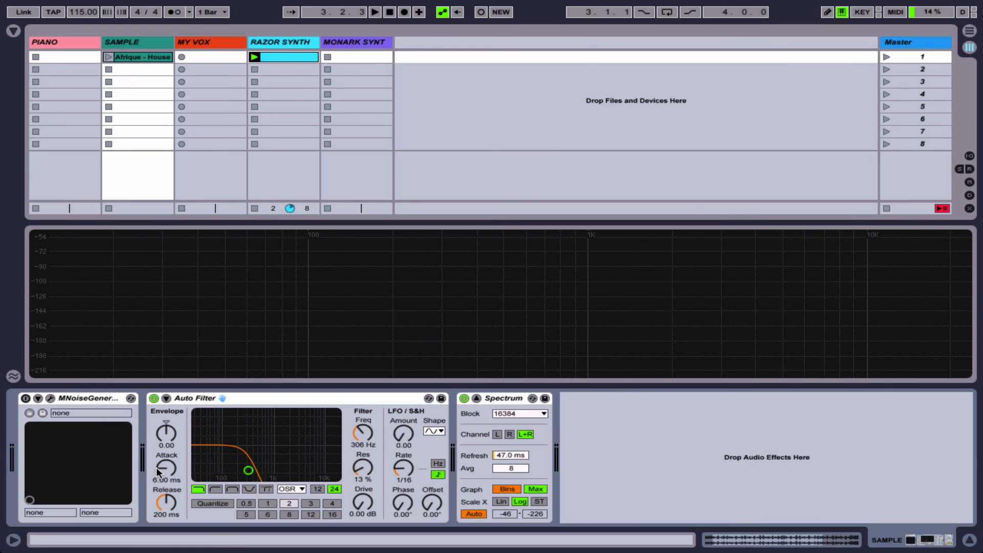
pyautogui.moveTo(165, 472); pyautogui.dragTo(167, 512)
pyautogui.moveTo(165, 436); pyautogui.dragTo(171, 466)
pyautogui.moveTo(170, 431); pyautogui.dragTo(180, 453)
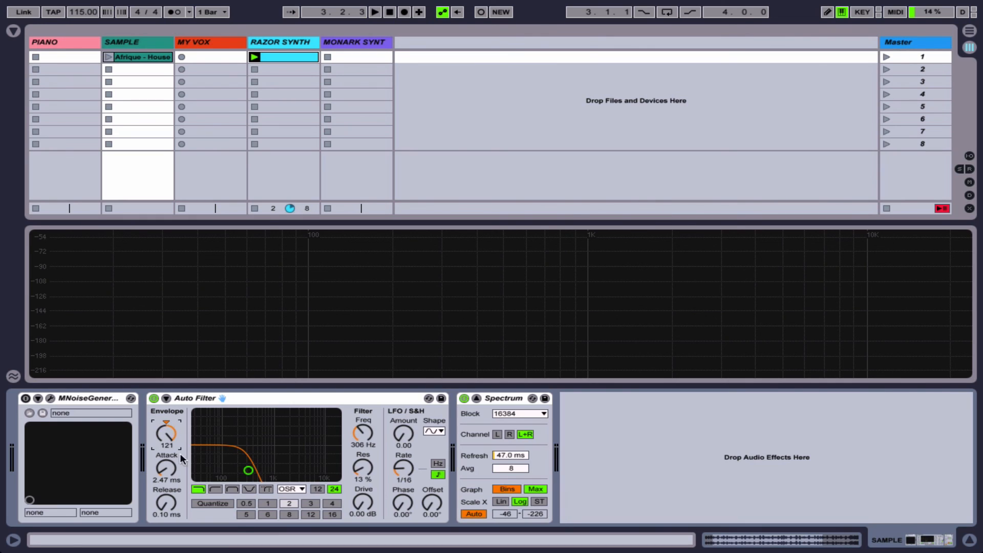
# Step: Try the high-pass type before returning to low-pass, and raise the filter envelope amount to 127
pyautogui.click(215, 490)
pyautogui.click(200, 490)
pyautogui.moveTo(165, 433); pyautogui.dragTo(164, 426)
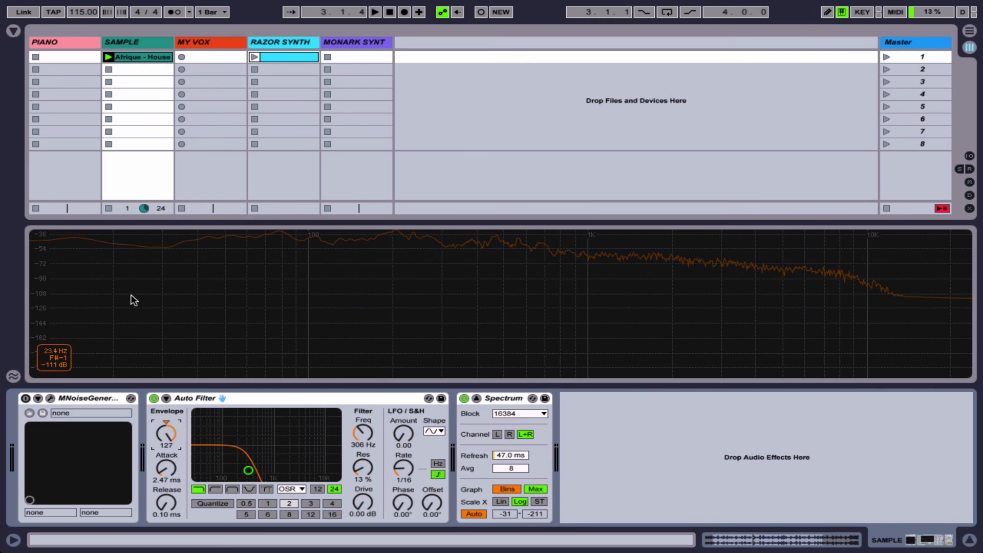
# Step: Compare the drum loop's playback with Auto Filter bypassed and with it enabled
pyautogui.click(154, 398)
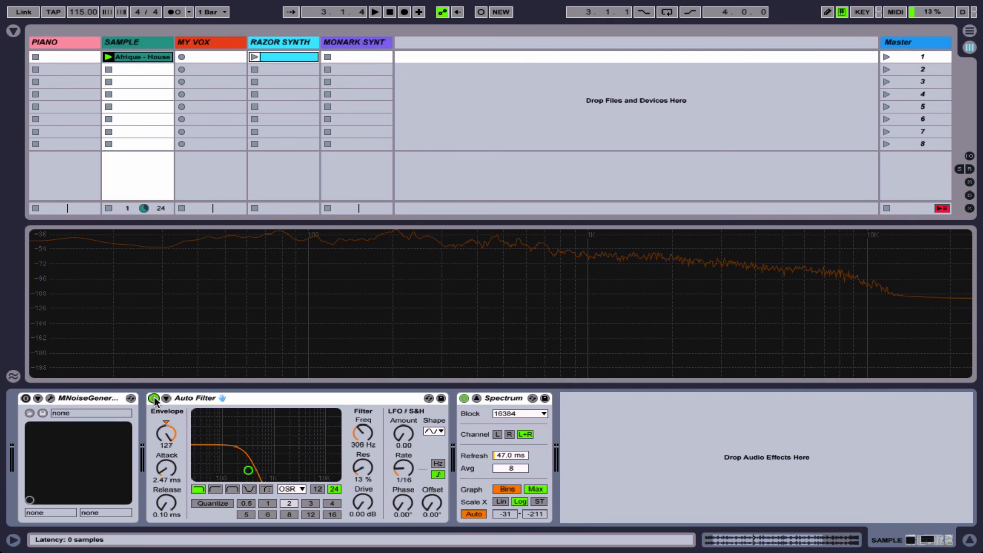
pyautogui.press('space')
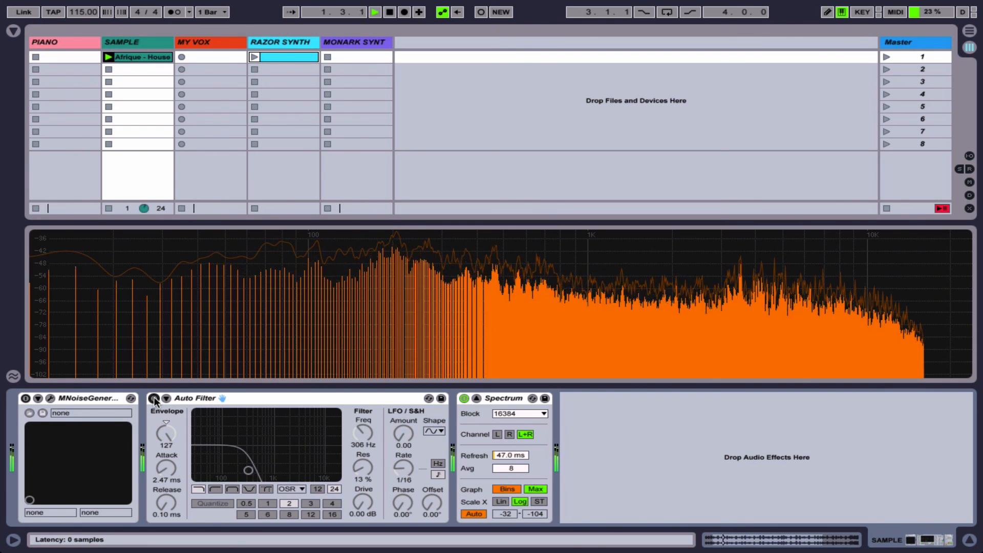
pyautogui.click(154, 399)
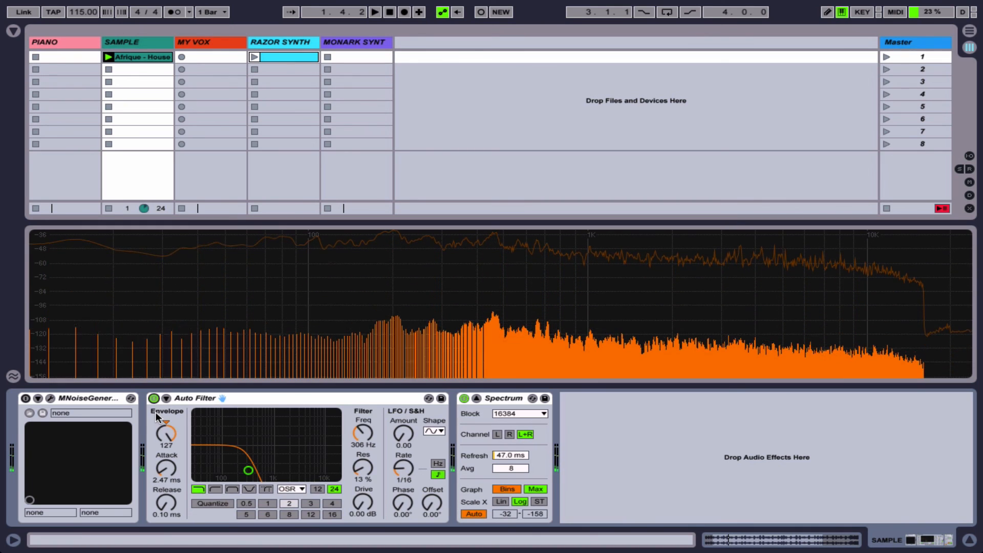
pyautogui.press('space')
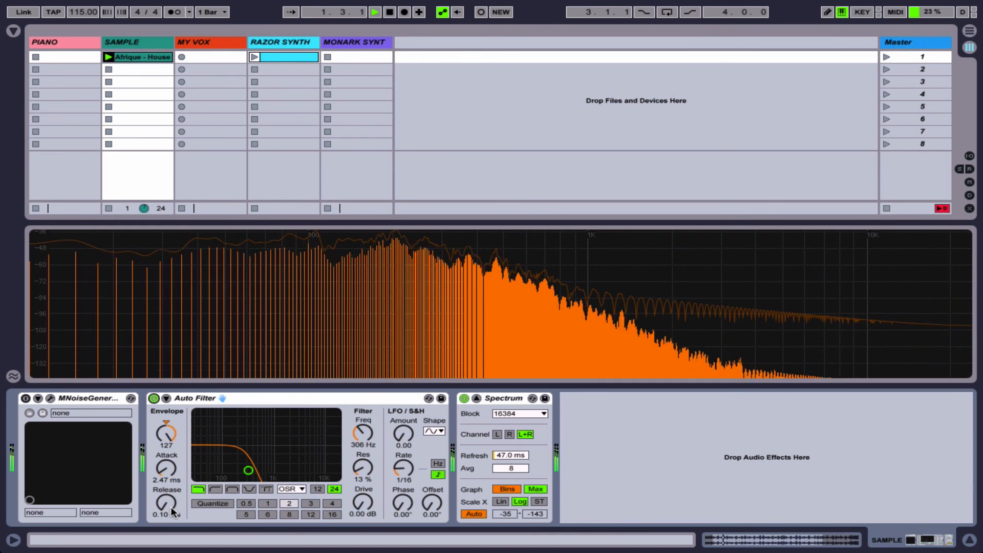
pyautogui.press('space')
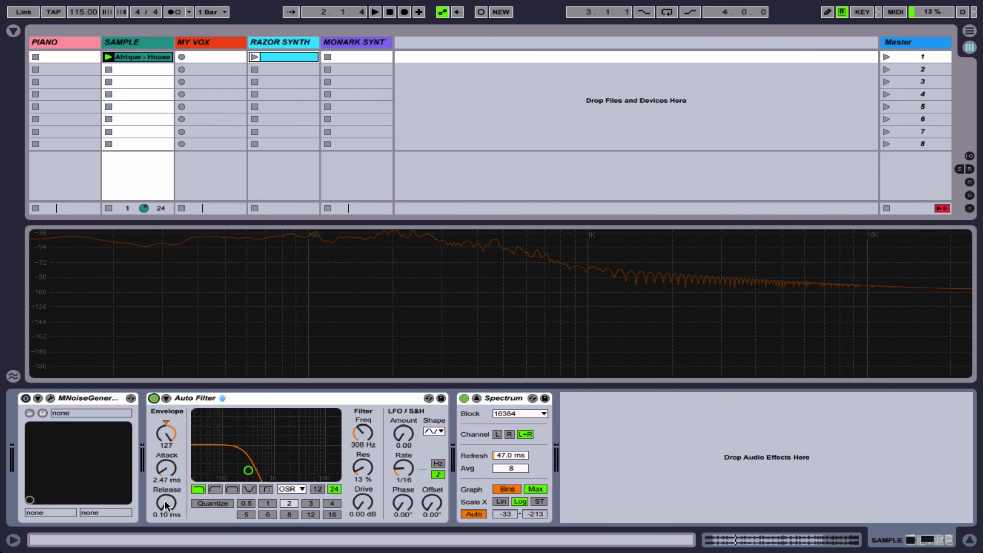
# Step: Lengthen the filter envelope's release to 82.6 ms, auditioning the change on the drum loop
pyautogui.press('space')
pyautogui.moveTo(165, 499); pyautogui.dragTo(164, 446)
pyautogui.press('space')
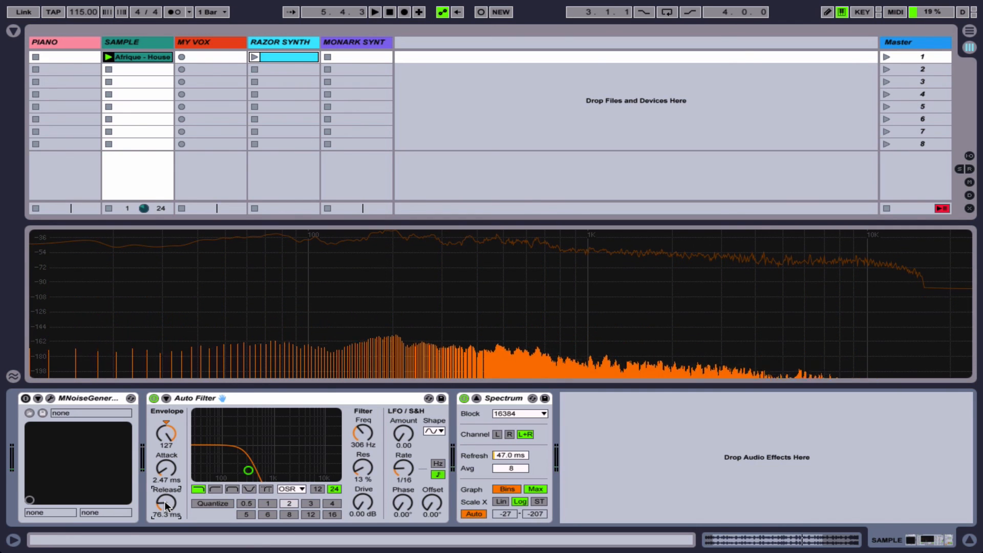
pyautogui.moveTo(166, 504); pyautogui.dragTo(165, 503)
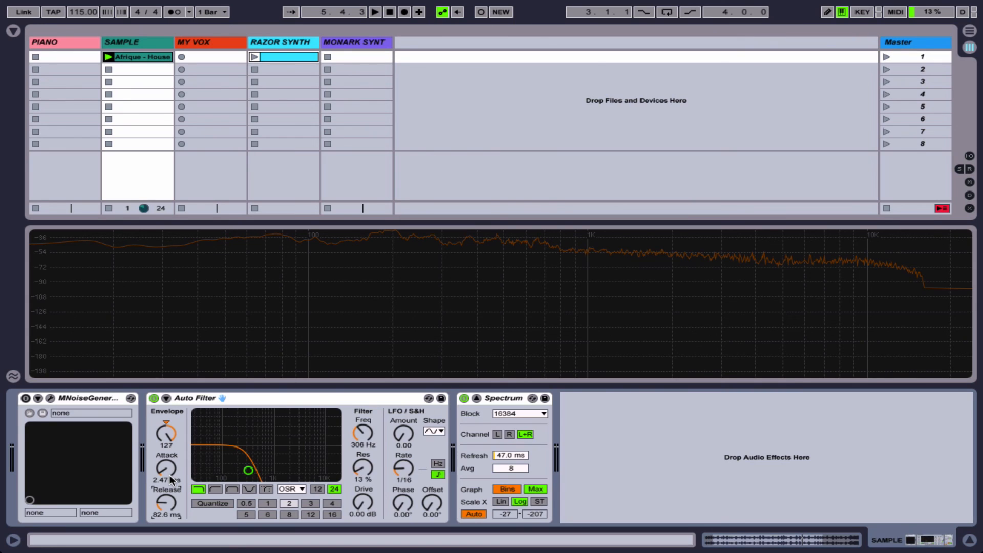
# Step: Set the envelope amount to -127, and play the drum loop through a high-pass filter at 4.03 kHz with 16% resonance
pyautogui.click(159, 442)
pyautogui.click(216, 489)
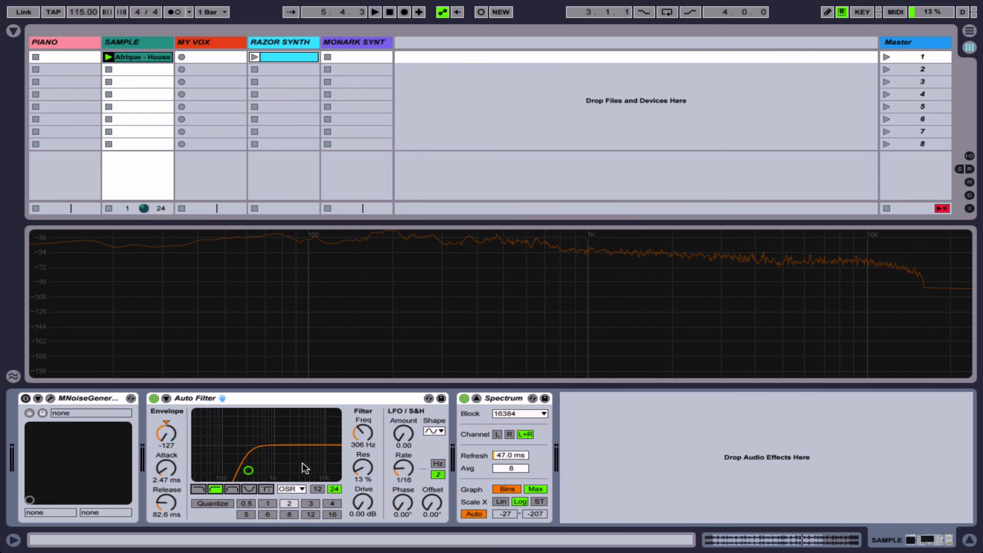
pyautogui.press('space')
pyautogui.moveTo(263, 473); pyautogui.dragTo(305, 472)
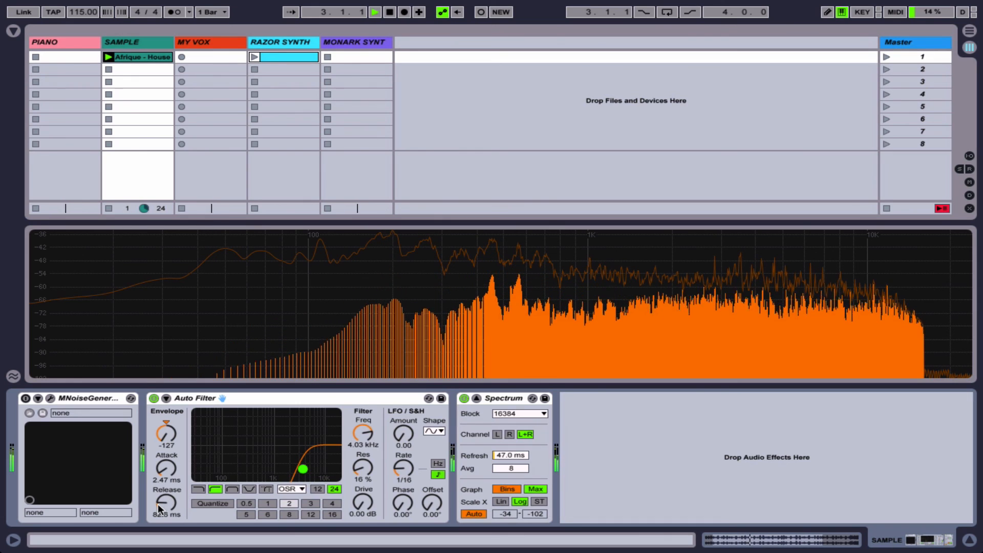
# Step: Set the envelope attack to 1.05 ms and release to 121 ms, and change the filter circuit type to Clean
pyautogui.moveTo(164, 470); pyautogui.dragTo(165, 499)
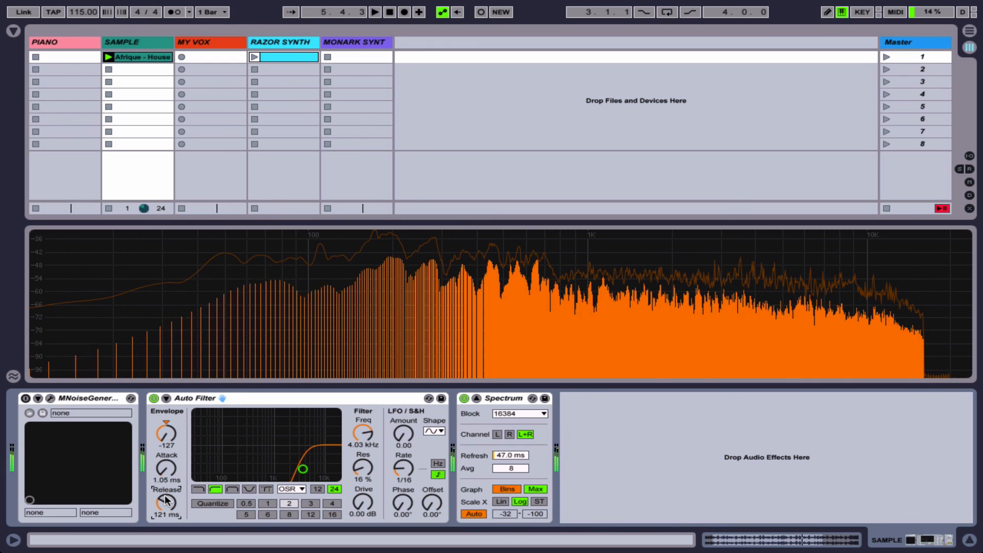
pyautogui.press('space')
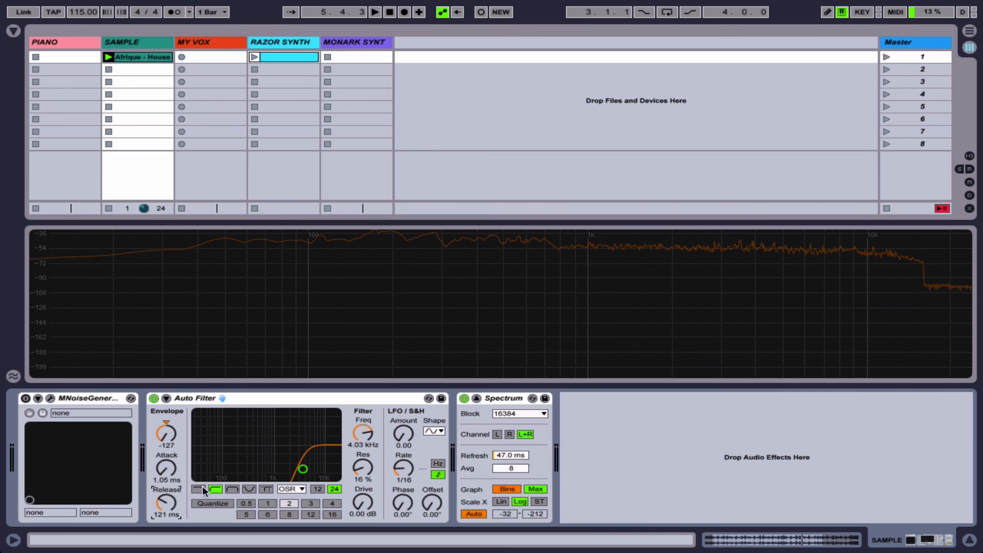
pyautogui.click(298, 488)
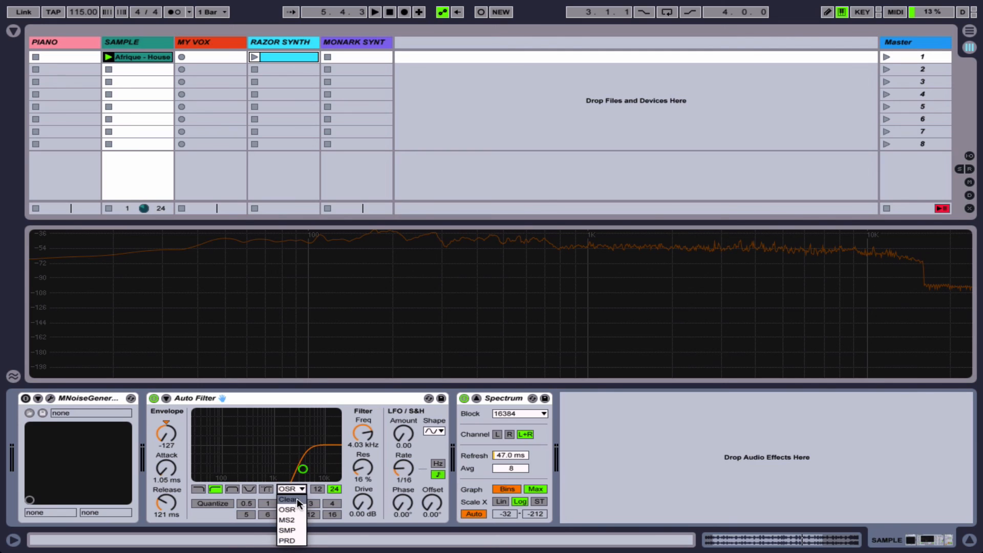
pyautogui.click(297, 499)
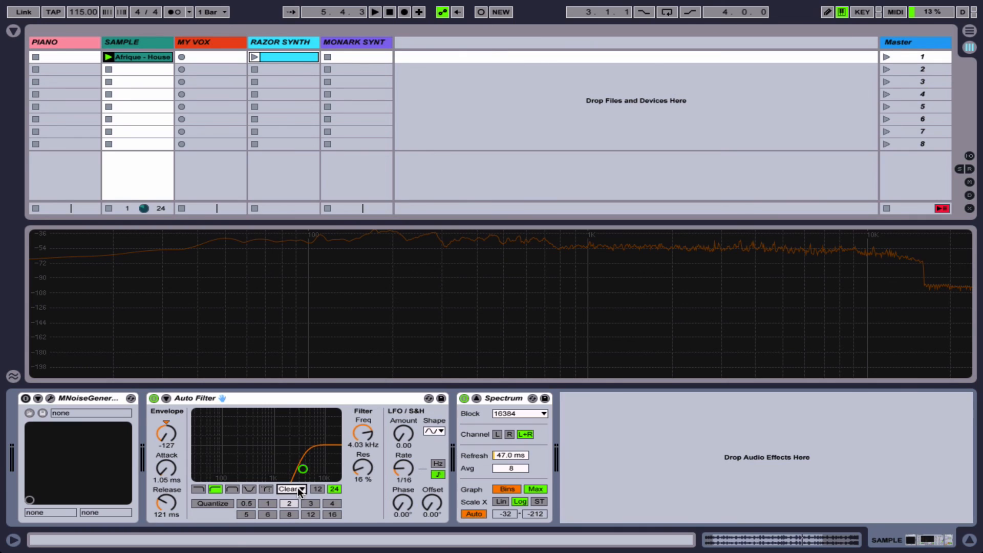
# Step: Cycle the Auto Filter circuit type through OSR, MS2, SMP and Clean, finishing on OSR
pyautogui.click(299, 489)
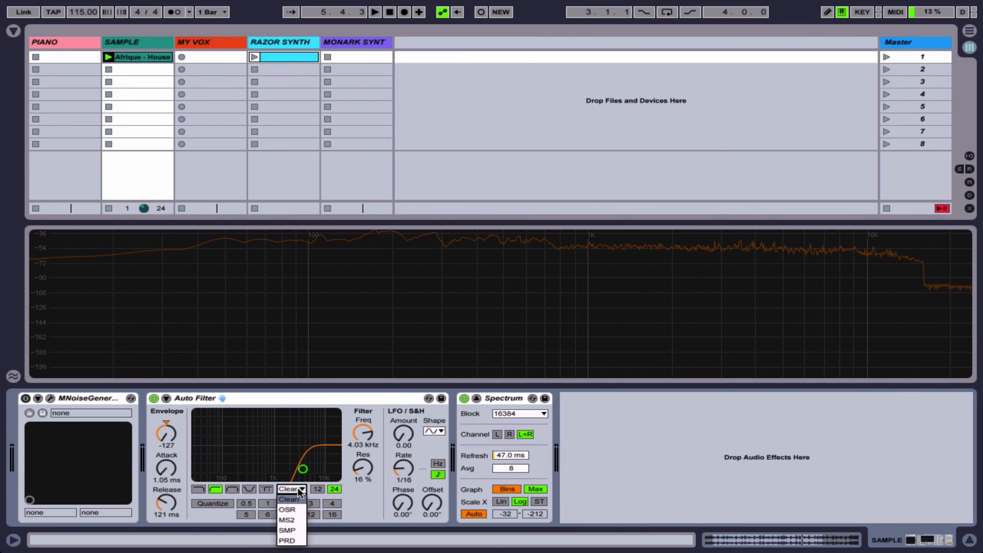
pyautogui.click(300, 509)
pyautogui.click(300, 490)
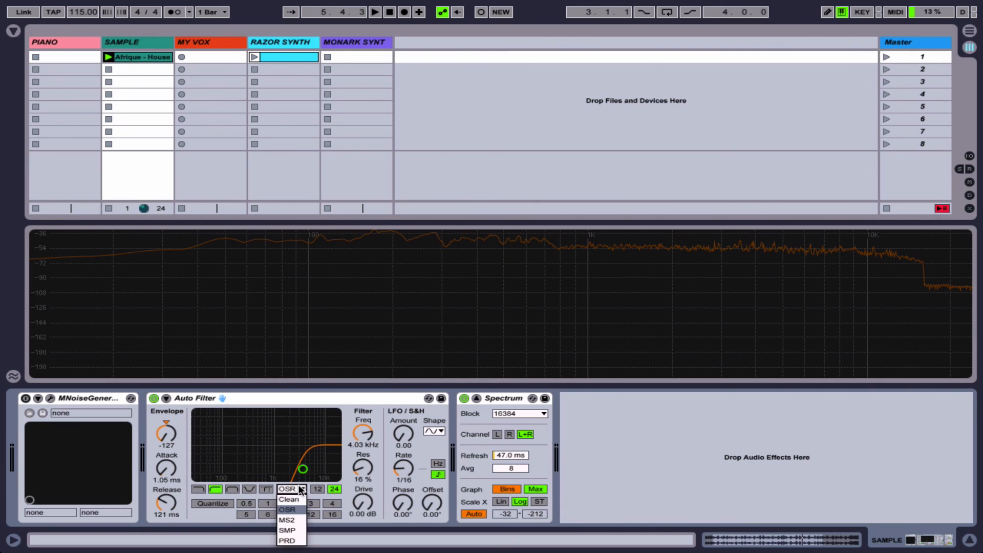
pyautogui.click(298, 517)
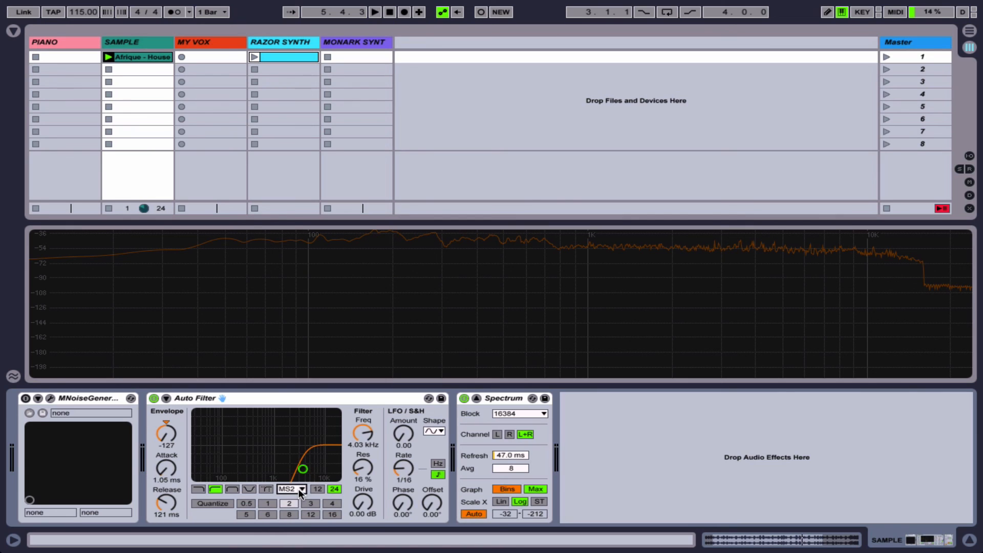
pyautogui.click(300, 490)
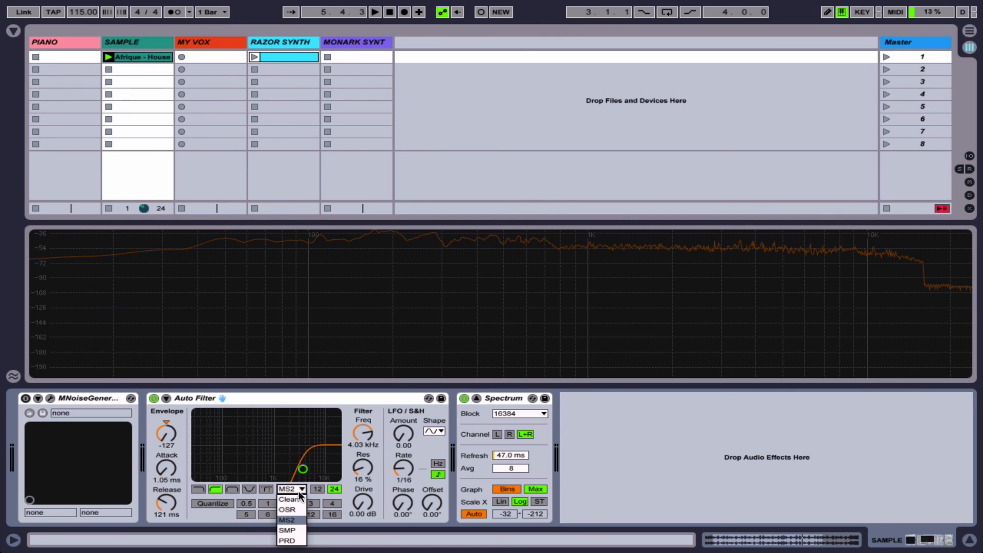
pyautogui.click(298, 526)
pyautogui.click(299, 488)
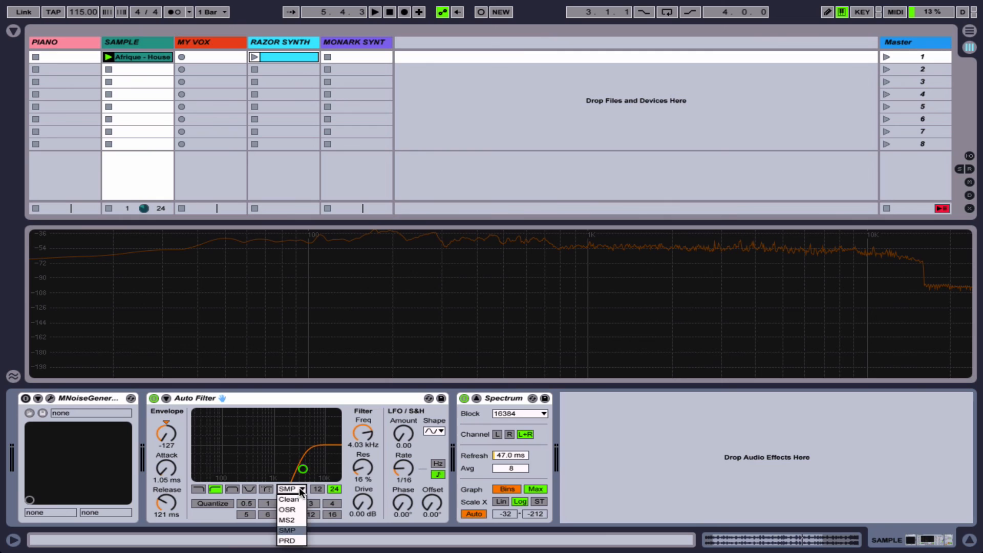
pyautogui.click(296, 499)
pyautogui.click(298, 487)
pyautogui.click(297, 511)
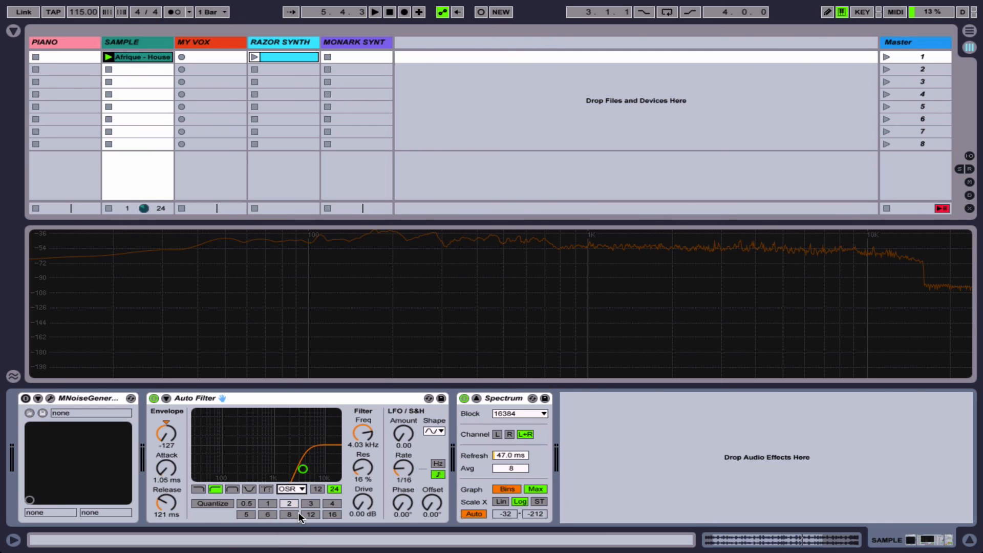
# Step: Play the drum loop through the OSR circuit and raise the filter drive to 8.19 dB
pyautogui.click(363, 503)
pyautogui.press('space')
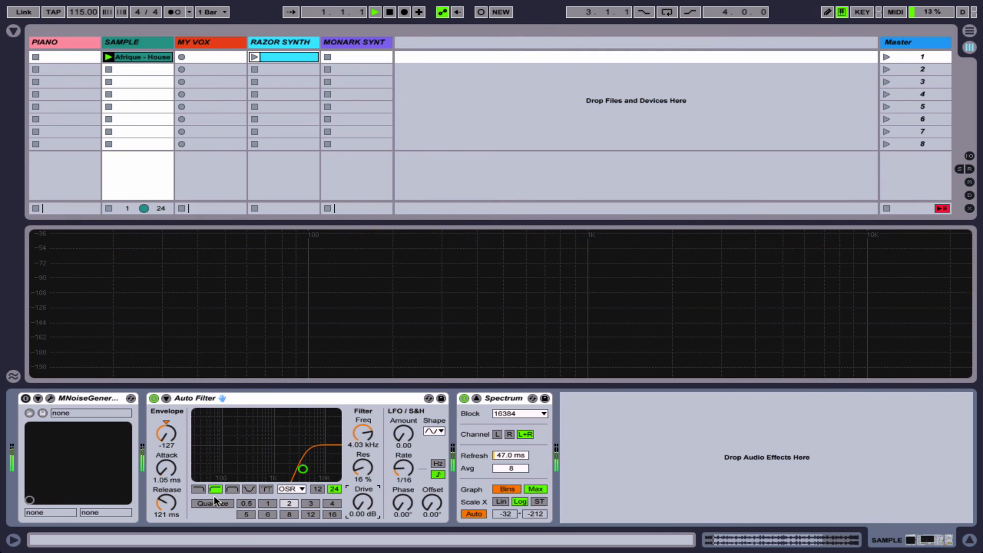
pyautogui.moveTo(356, 484); pyautogui.dragTo(357, 453)
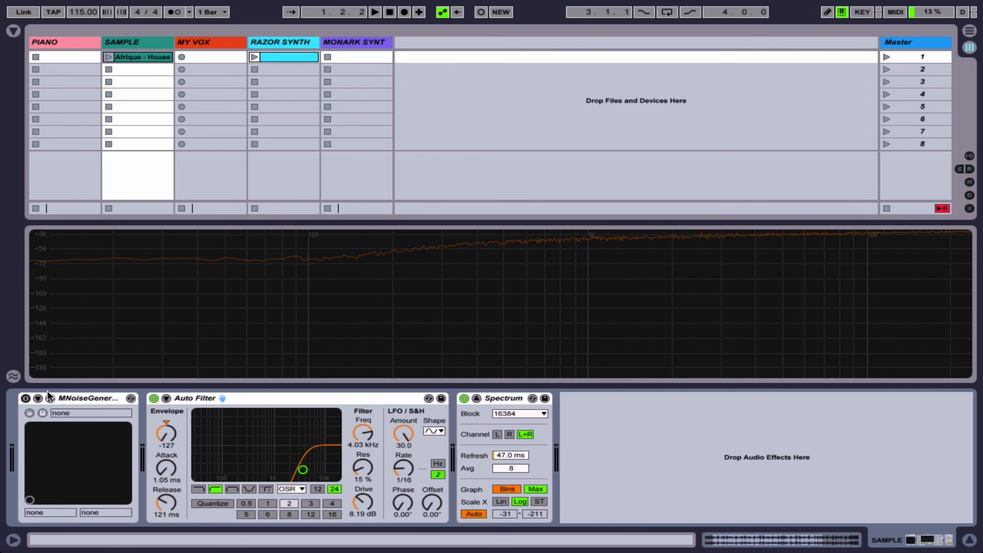
# Step: Try Auto Filter's Quantize on the noise generator with playback stopped, and switch both off again
pyautogui.click(26, 398)
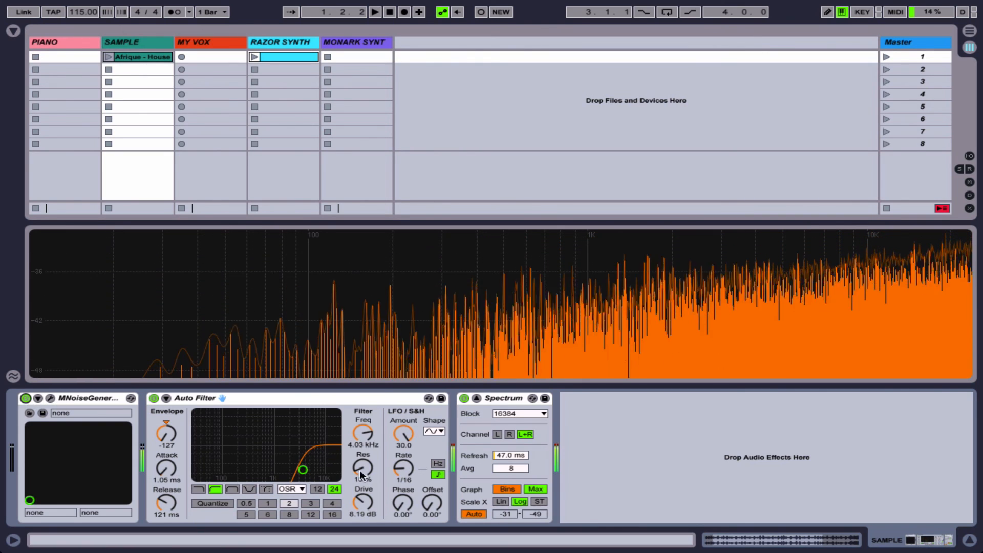
pyautogui.click(213, 503)
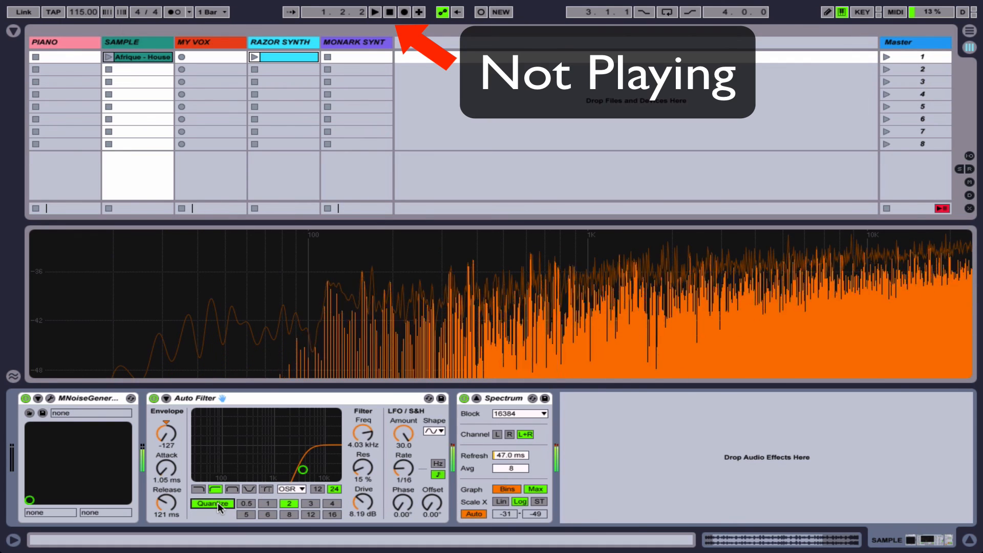
pyautogui.click(25, 398)
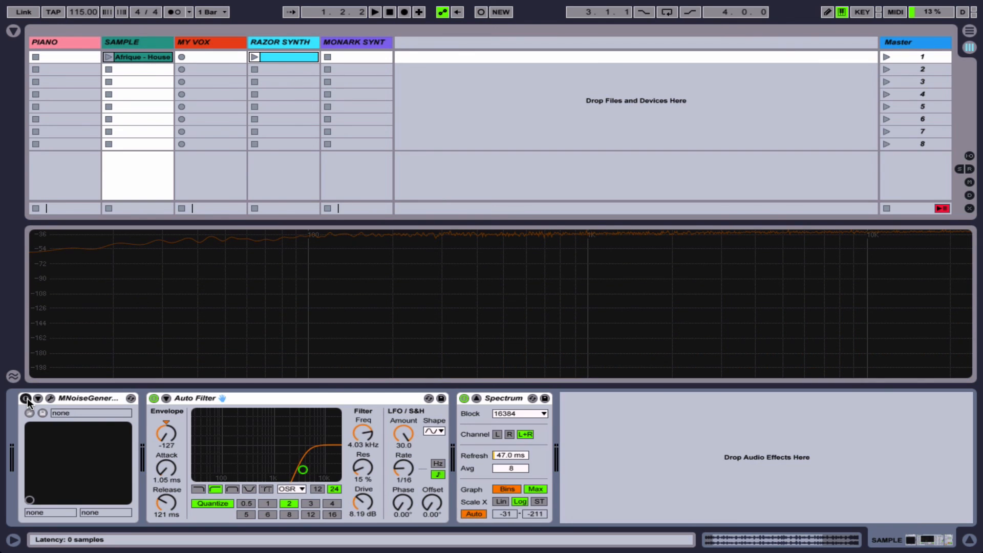
pyautogui.click(213, 504)
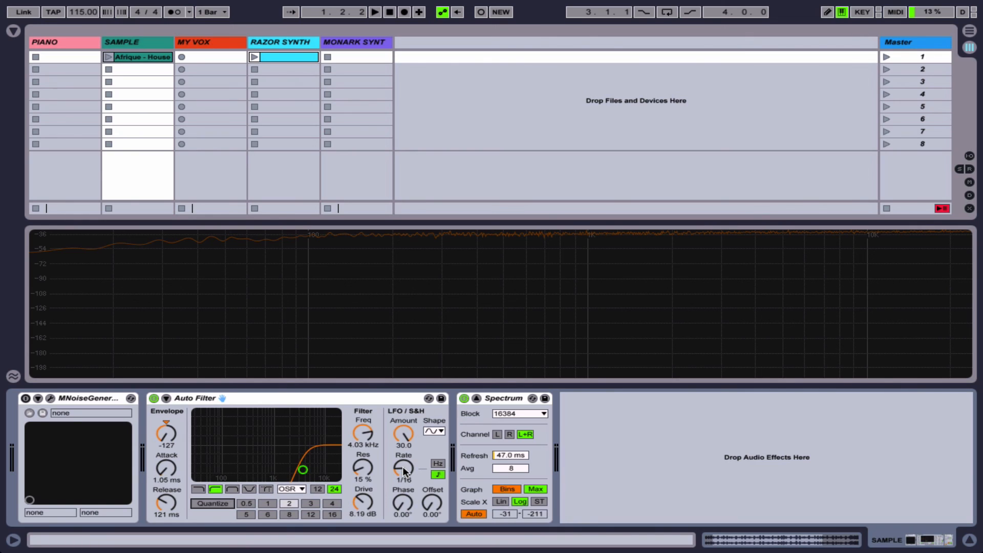
# Step: Turn the noise generator and Quantize on, start playback, and compare quantize values 1 and 2, finishing on 2
pyautogui.click(26, 398)
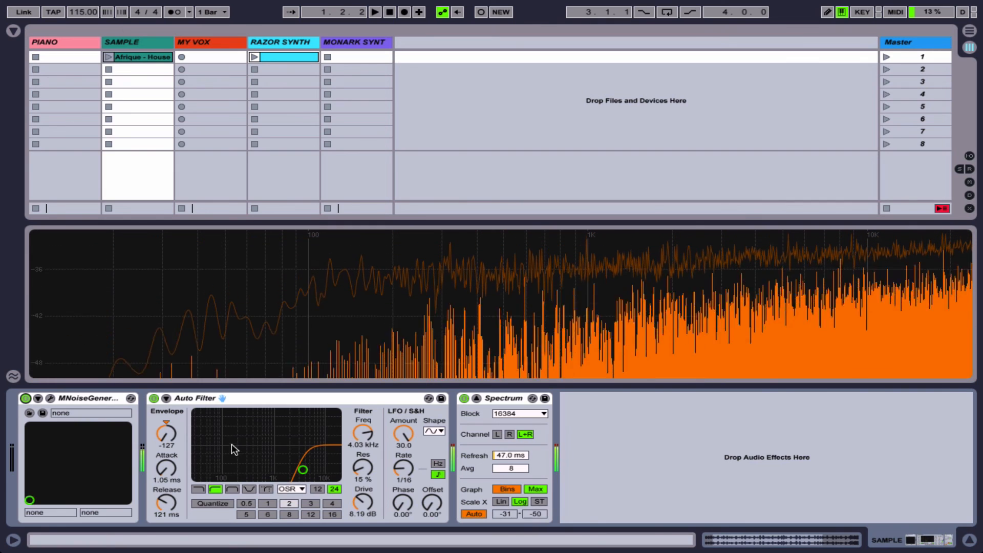
pyautogui.click(220, 504)
pyautogui.click(220, 504)
pyautogui.press('space')
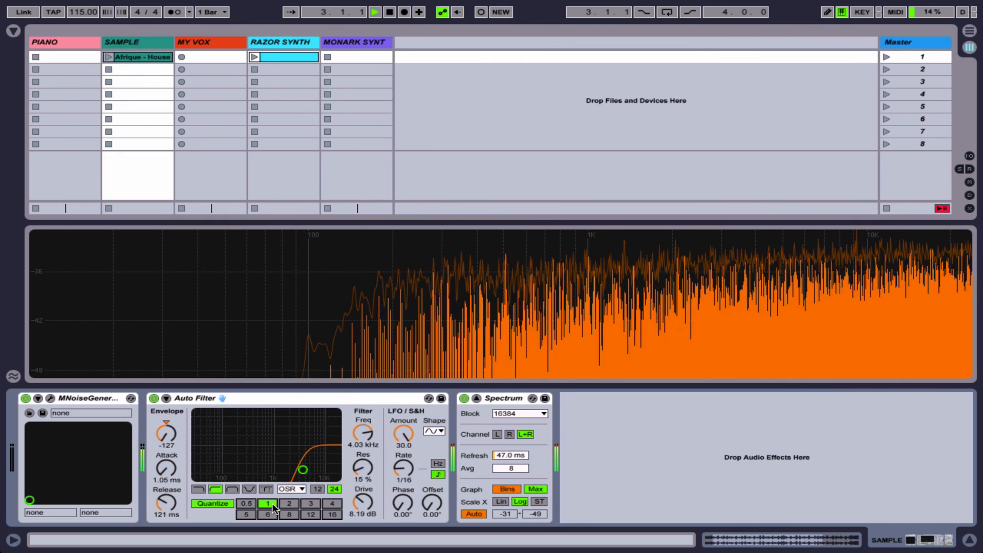
pyautogui.click(286, 504)
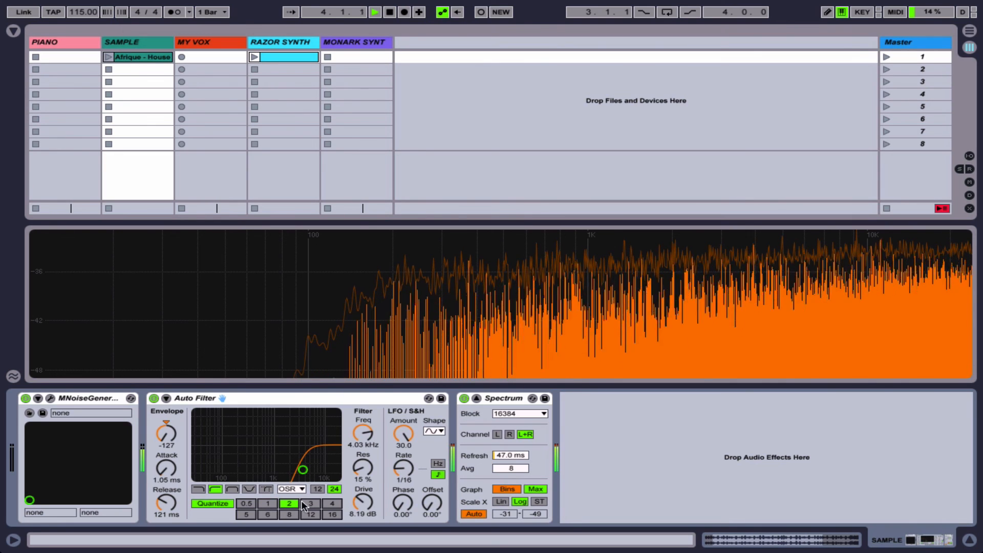
# Step: Set the tempo-synced LFO rate to 1/6 on the quantized noise, and turn the noise generator off
pyautogui.click(404, 466)
pyautogui.moveTo(404, 466); pyautogui.dragTo(405, 460)
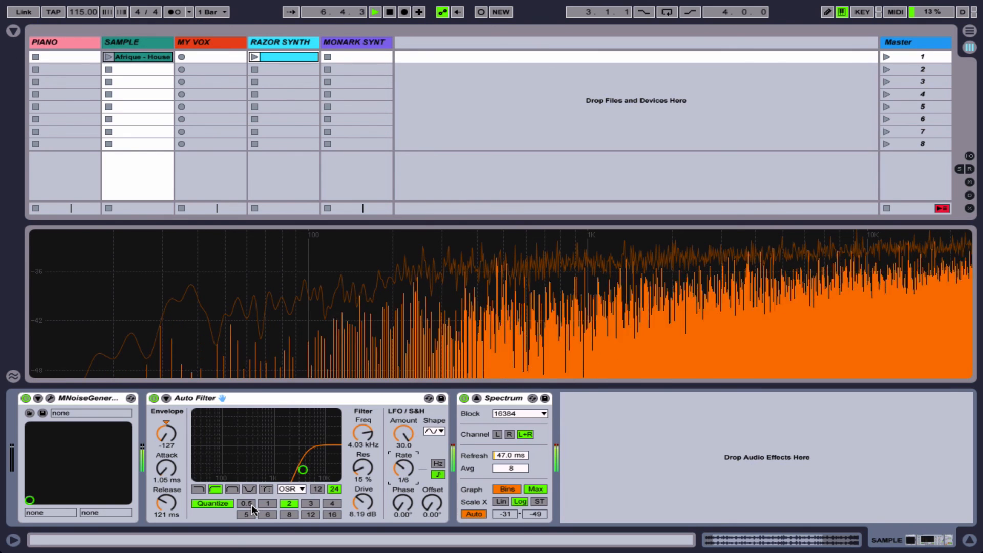
pyautogui.click(26, 398)
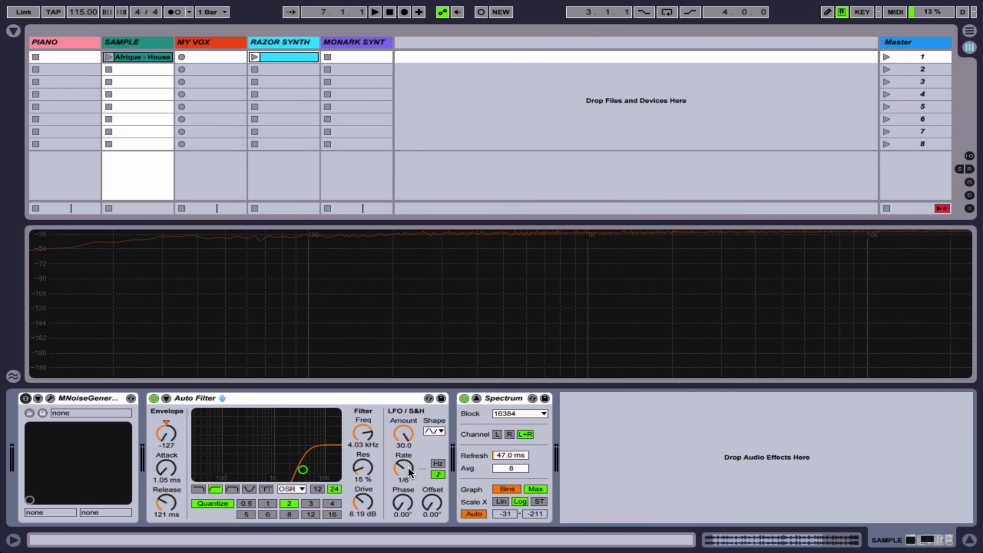
# Step: Switch the LFO rate to Hz and audition 0.13 Hz and 1.93 Hz on the playing noise, settling on 0.68 Hz
pyautogui.click(438, 464)
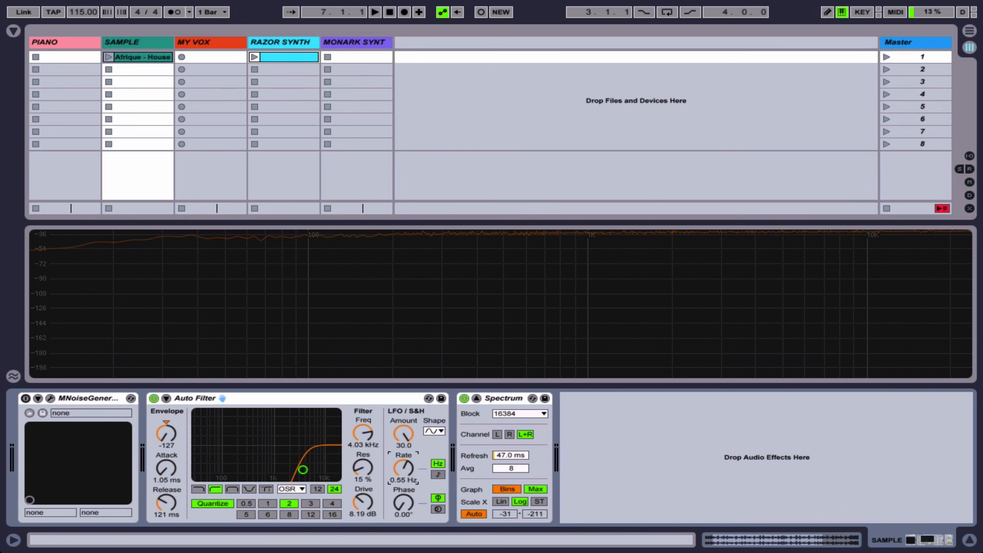
pyautogui.moveTo(404, 468)
pyautogui.mouseDown()
pyautogui.moveTo(403, 425)
pyautogui.moveTo(403, 478)
pyautogui.moveTo(403, 460)
pyautogui.moveTo(406, 470)
pyautogui.mouseUp()
pyautogui.press('space')
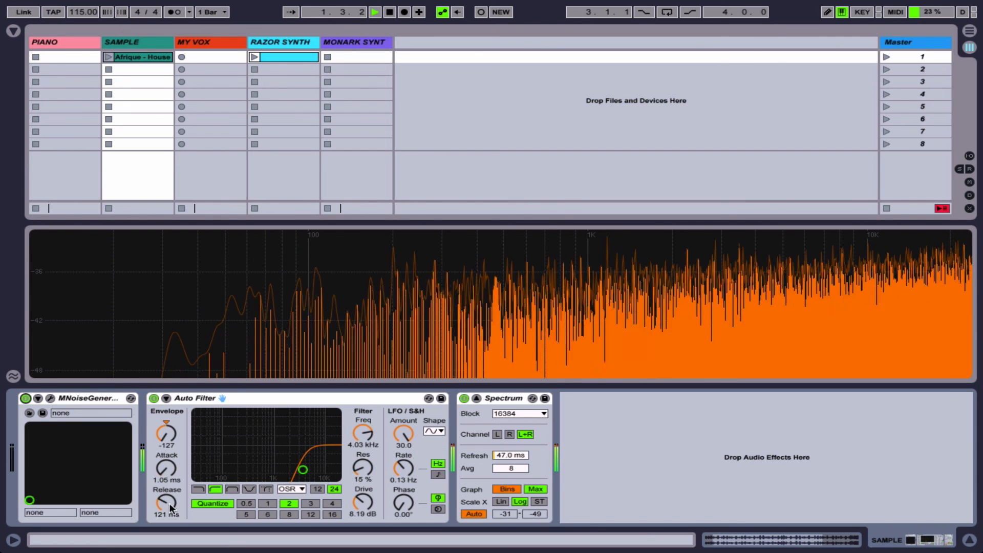
pyautogui.moveTo(404, 468); pyautogui.dragTo(403, 446)
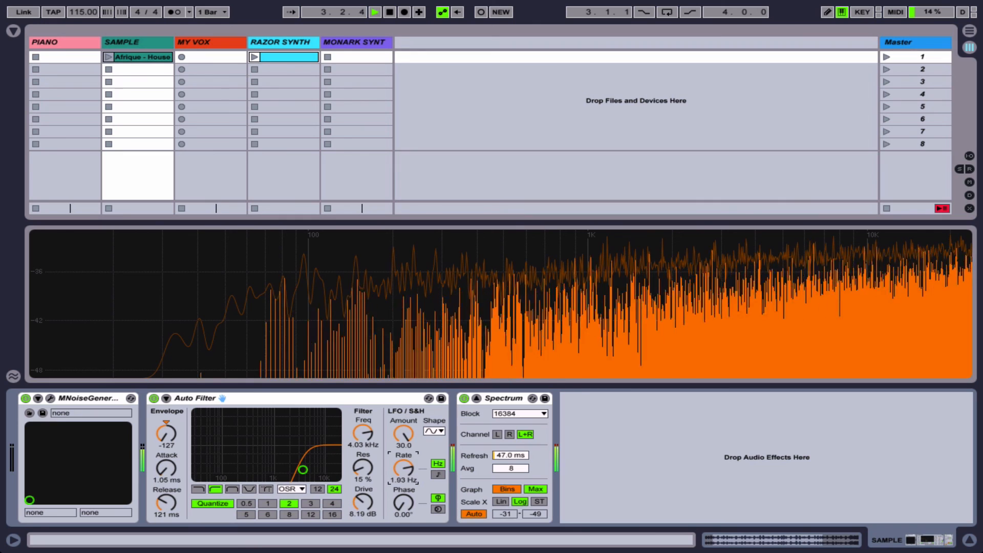
pyautogui.moveTo(404, 469); pyautogui.dragTo(403, 479)
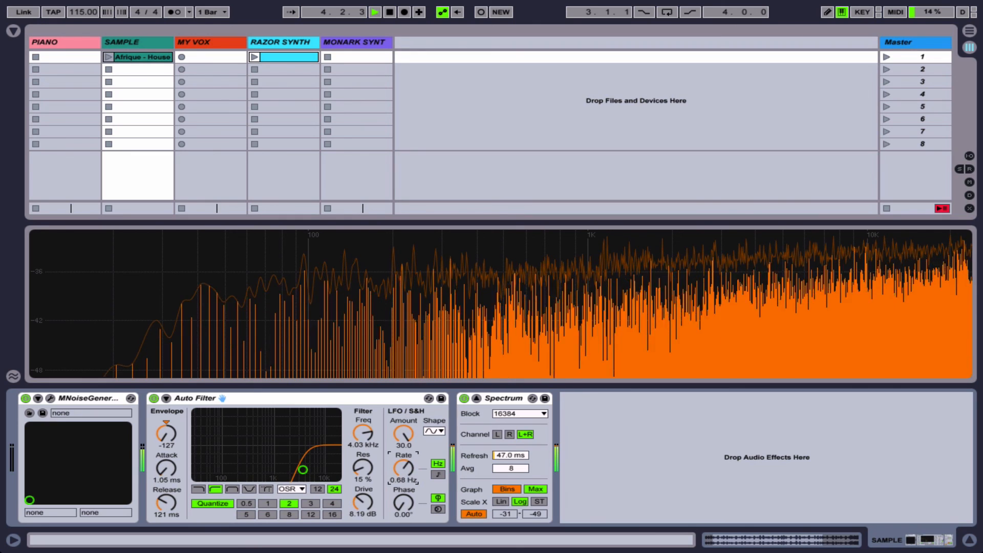
# Step: Set the quantize value to 1 and raise the high-pass filter frequency to 11.1 kHz
pyautogui.click(267, 504)
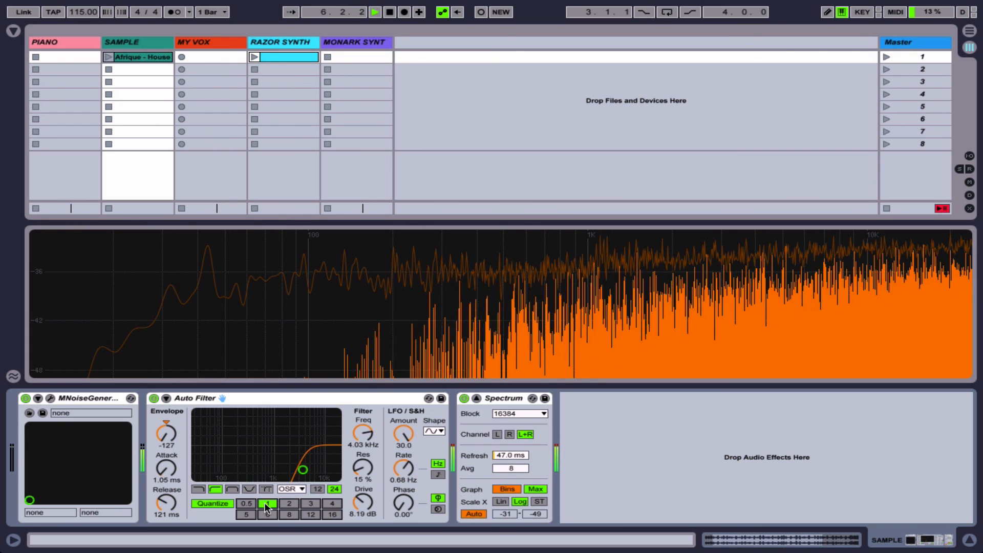
pyautogui.moveTo(303, 470); pyautogui.dragTo(324, 469)
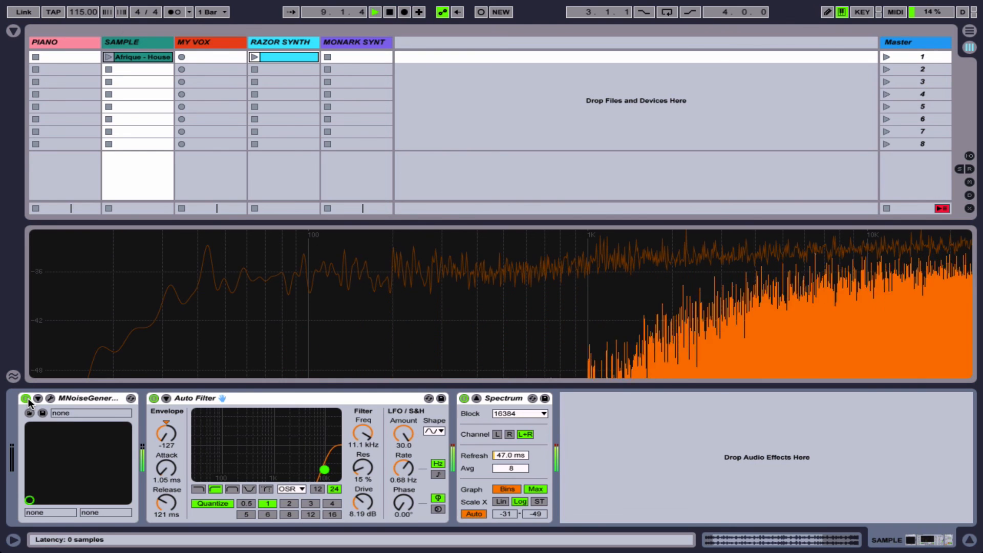
# Step: Stop playback and switch off both the noise generator and Auto Filter's Quantize
pyautogui.press('space')
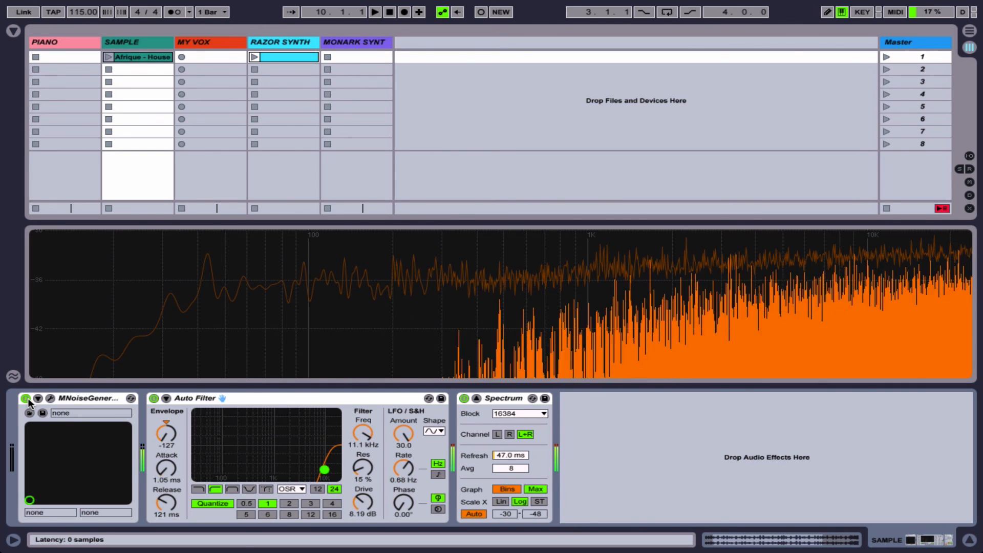
pyautogui.click(26, 398)
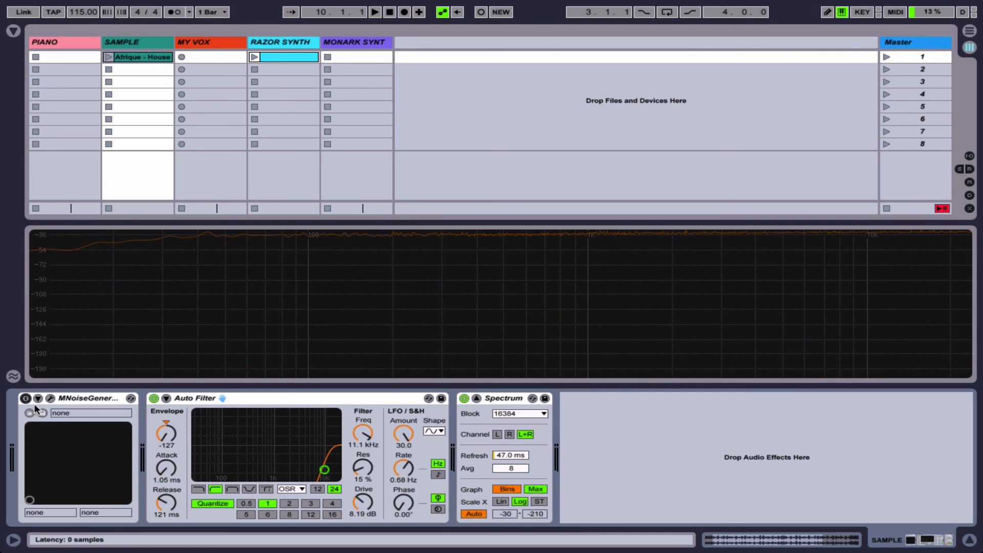
pyautogui.click(217, 504)
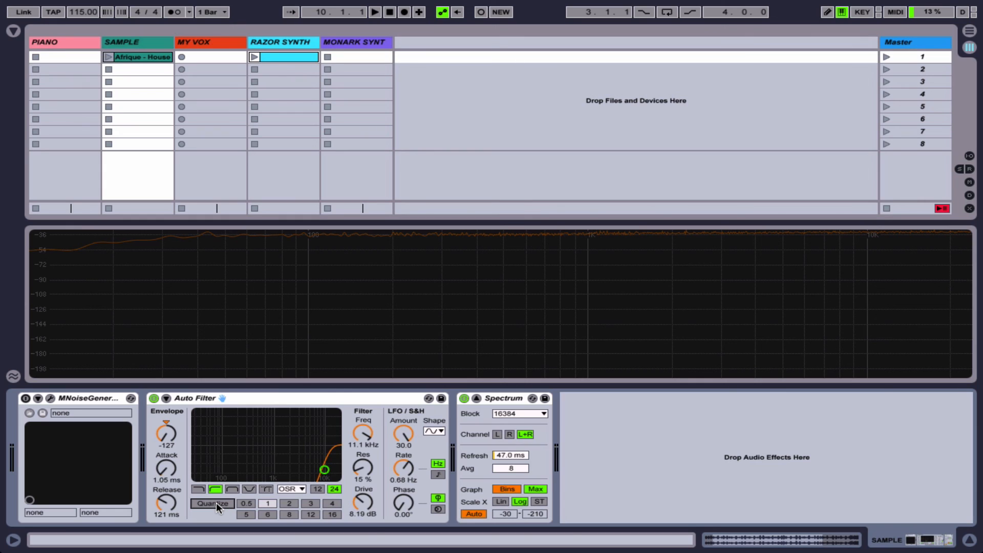